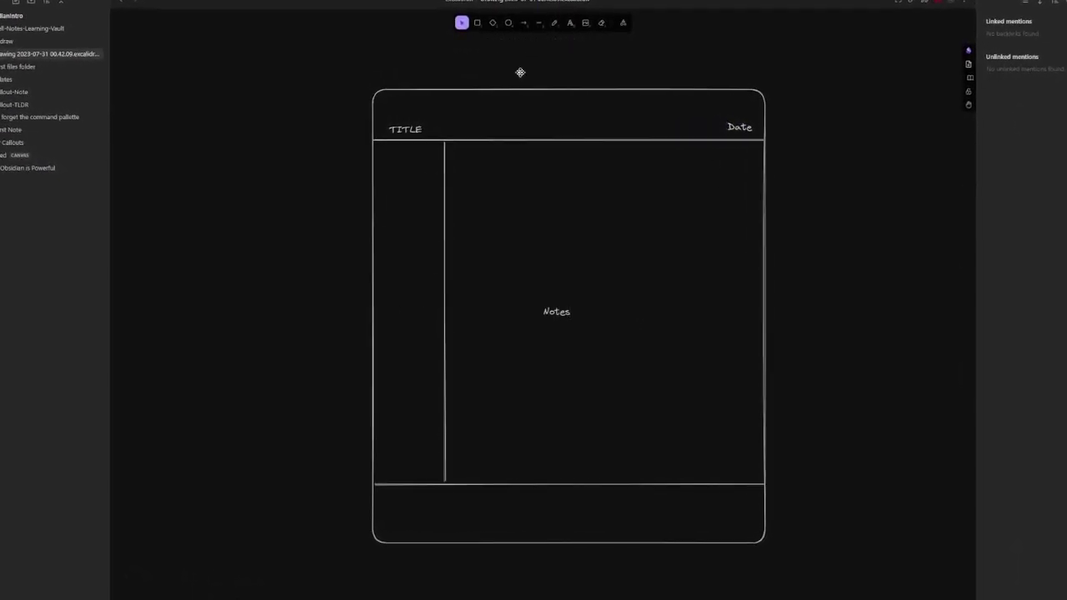
- Add the text labels "Cues (Qs)" in the narrow column and "Summary" in the lower section of the Cornell page sketch
click(400, 330)
text(Cues)
key(Return)
text((Qs))
click(571, 10)
click(500, 527)
text(Summary)
key(Escape)
- Enlarge the TITLE, Date, Cues (Qs), Notes and Summary labels together
shift+click(558, 313)
shift+click(401, 339)
shift+click(395, 118)
shift+click(753, 115)
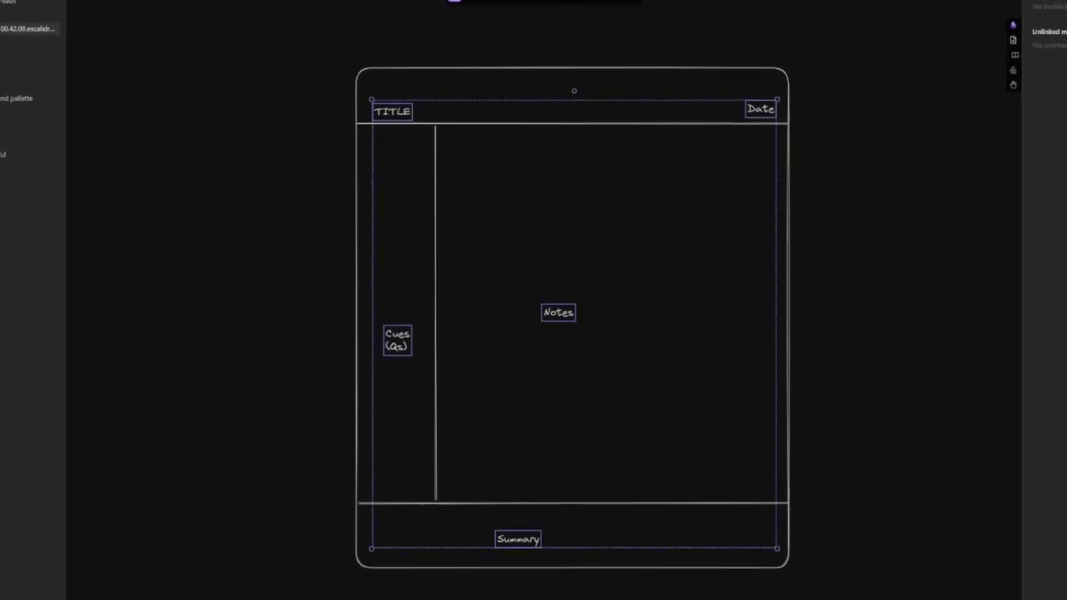
click(151, 409)
click(833, 558)
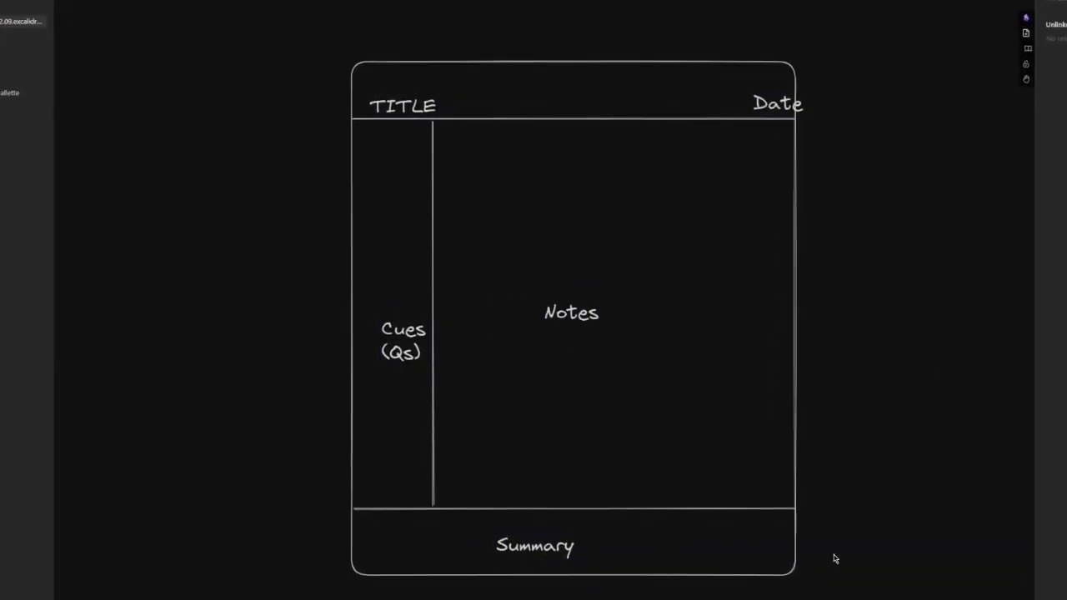
click(756, 101)
click(902, 241)
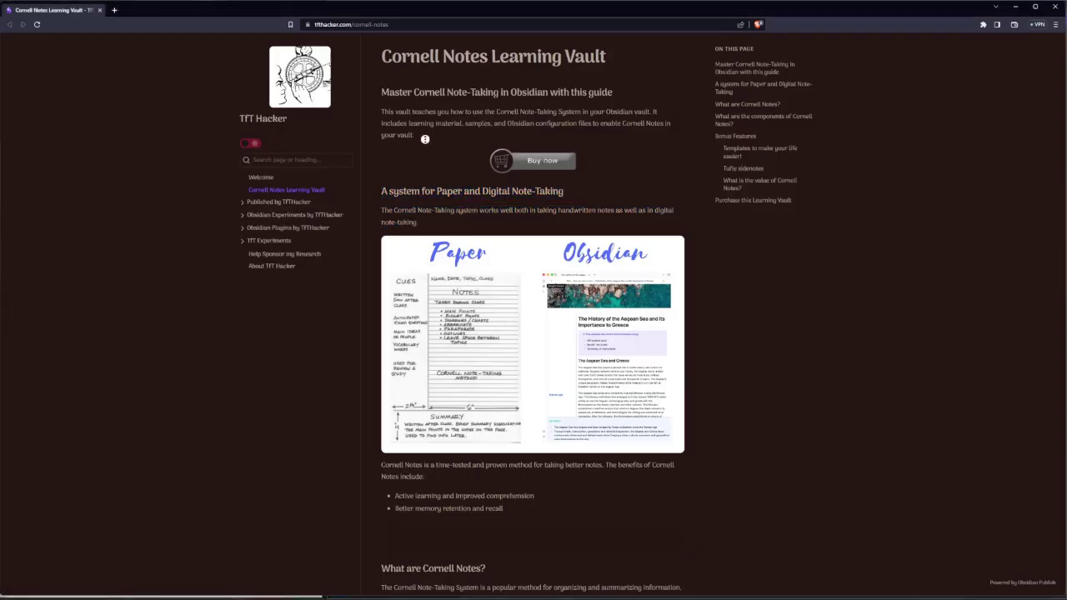
- In the browser, open the checkout from the Cornell Notes Learning Vault page's purchase section and try other suggested prices
scroll(425, 163, down, 5)
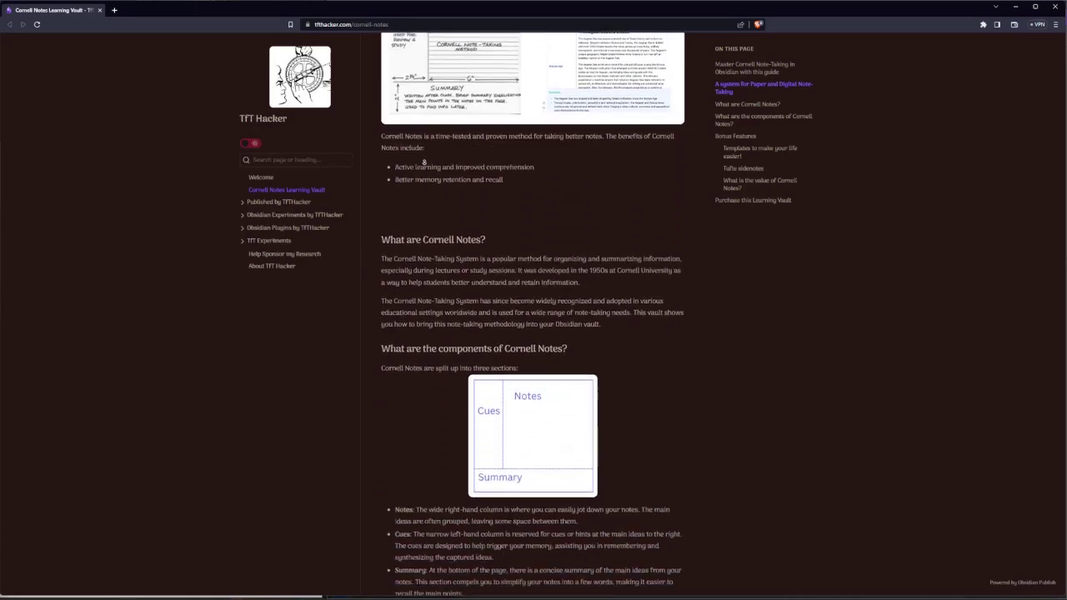
scroll(424, 162, down, 10)
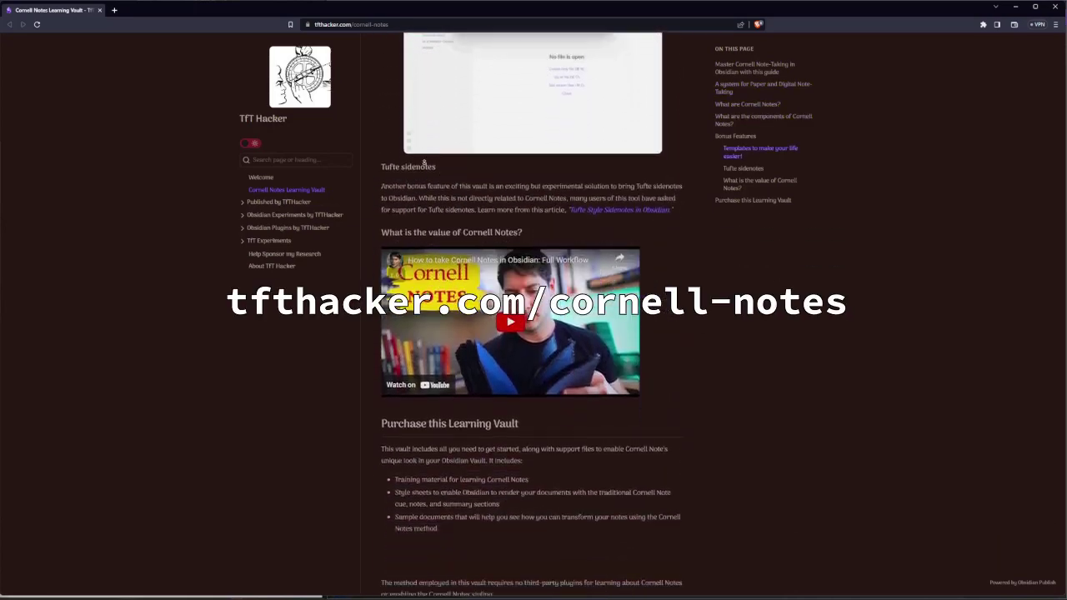
scroll(424, 162, down, 3)
click(529, 431)
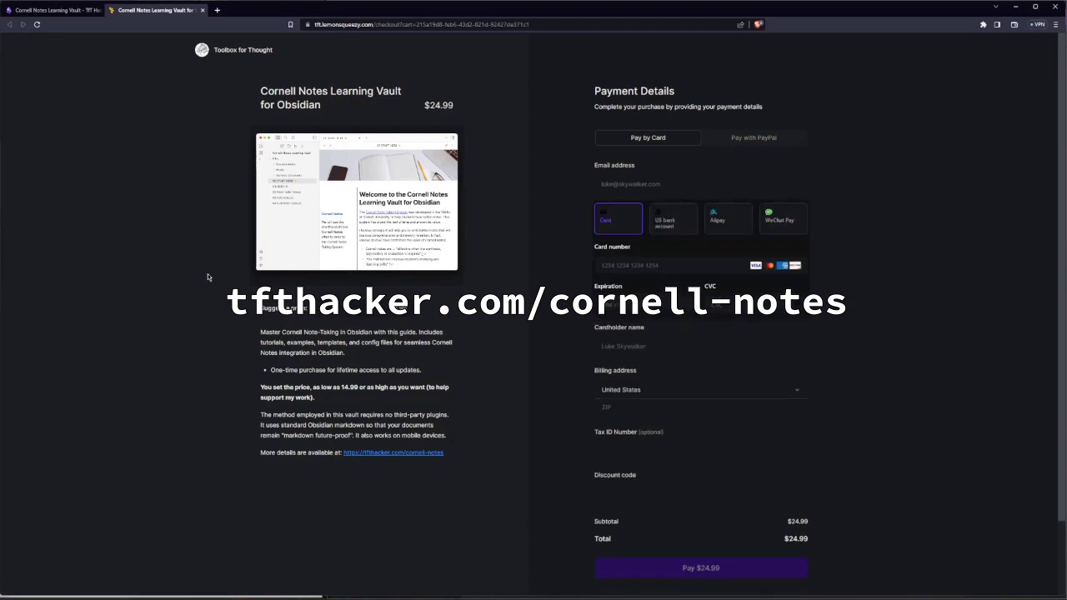
text(40)
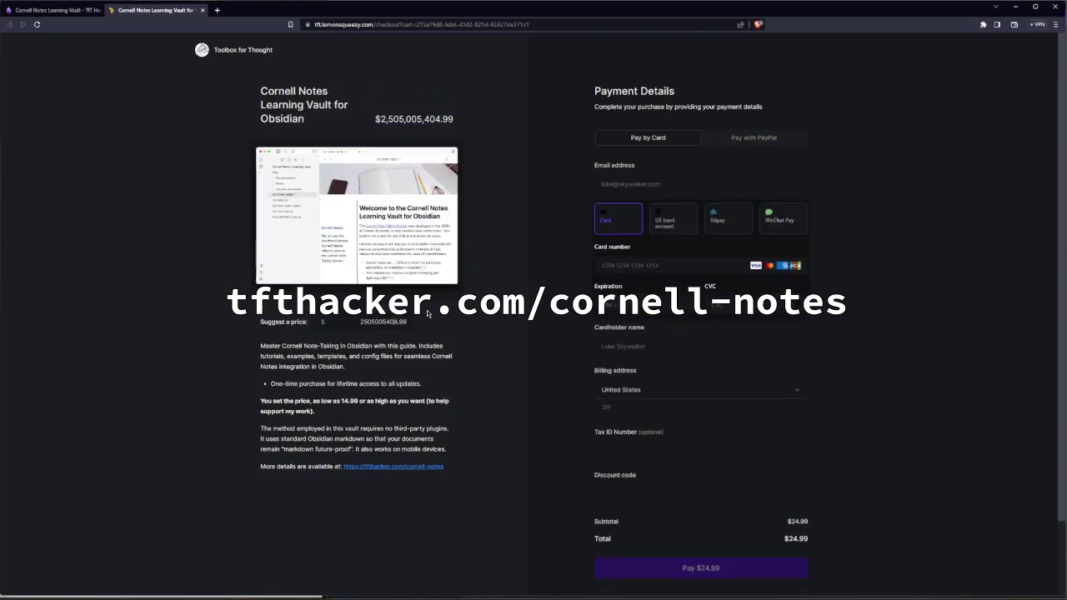
text(1)
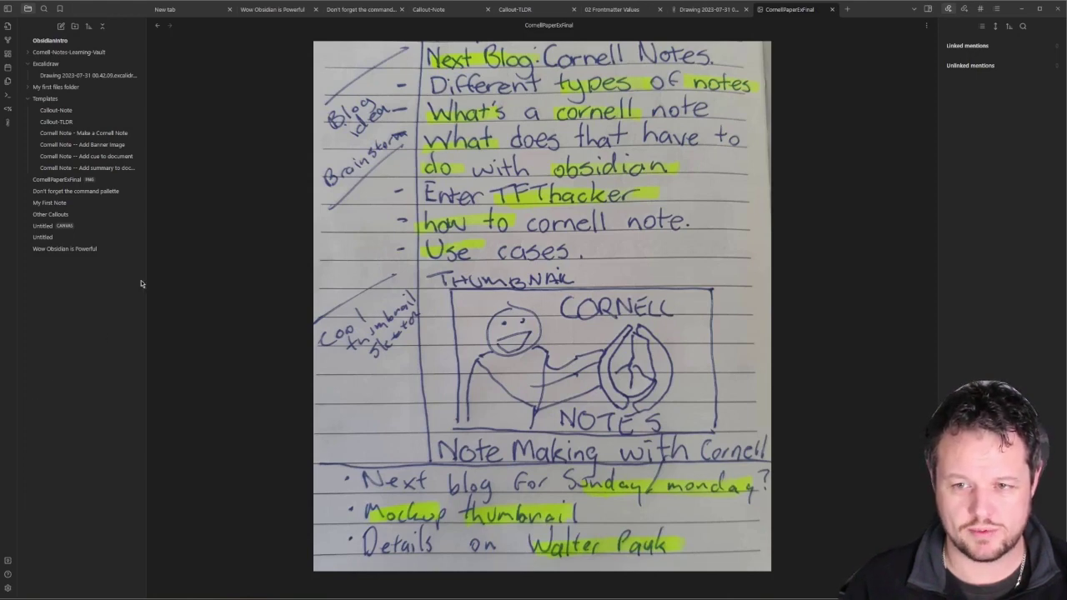
- Find the Templater plugin among the community plugins by searching for "template"
click(6, 591)
click(334, 187)
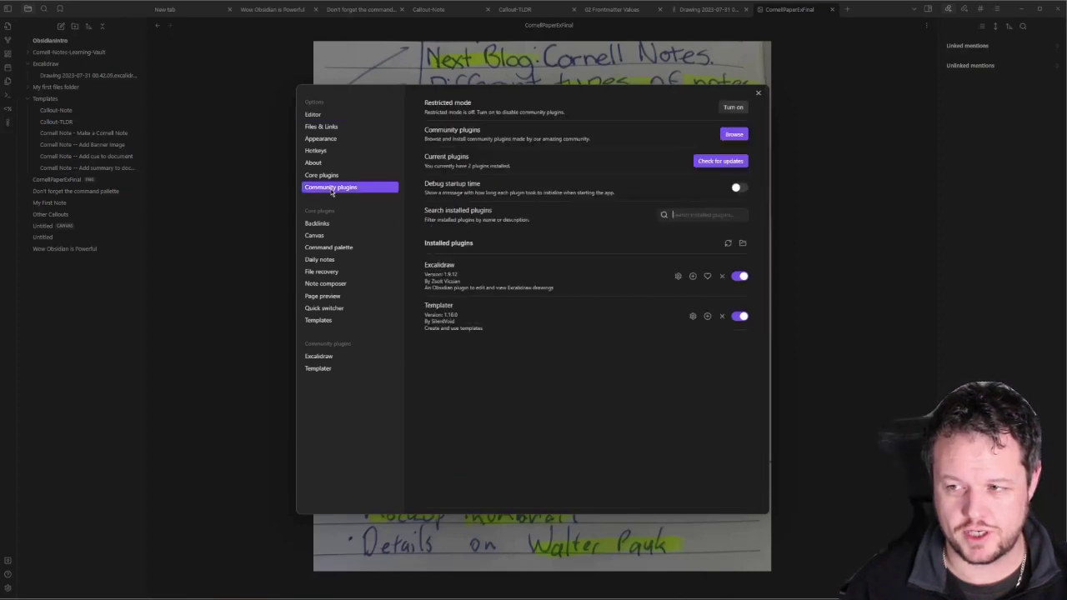
click(733, 133)
text(template)
key(Return)
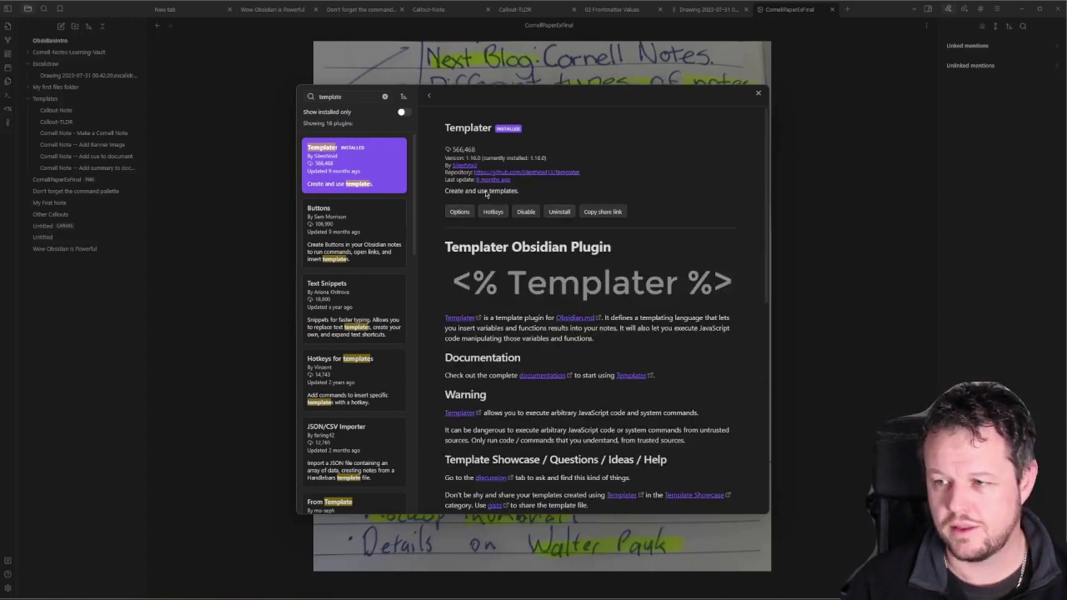
- Set Templater's template folder location to Templates and leave the settings
click(459, 212)
click(649, 134)
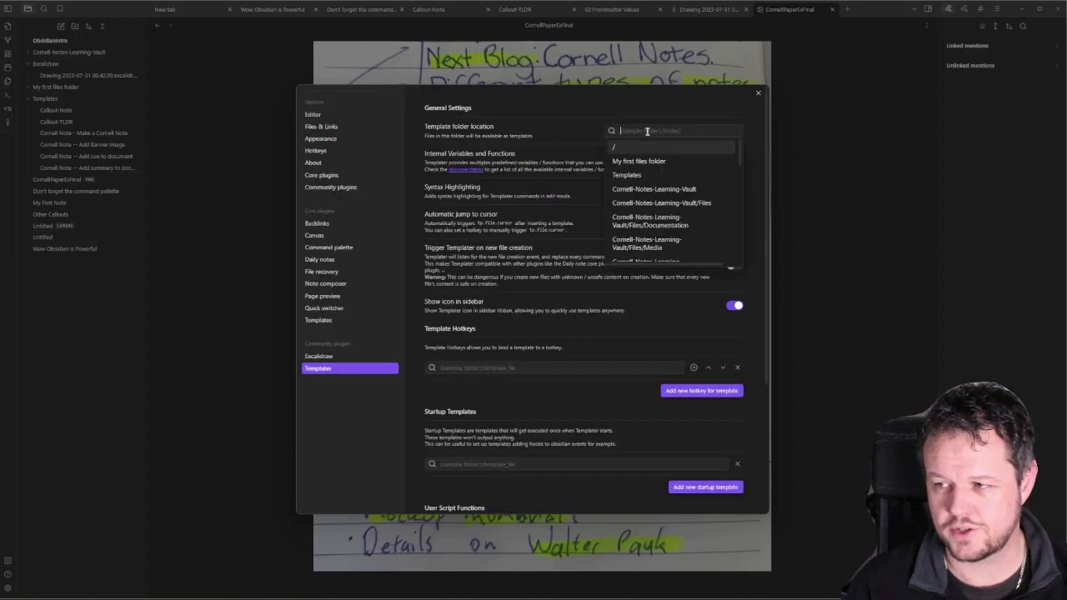
click(627, 175)
key(Escape)
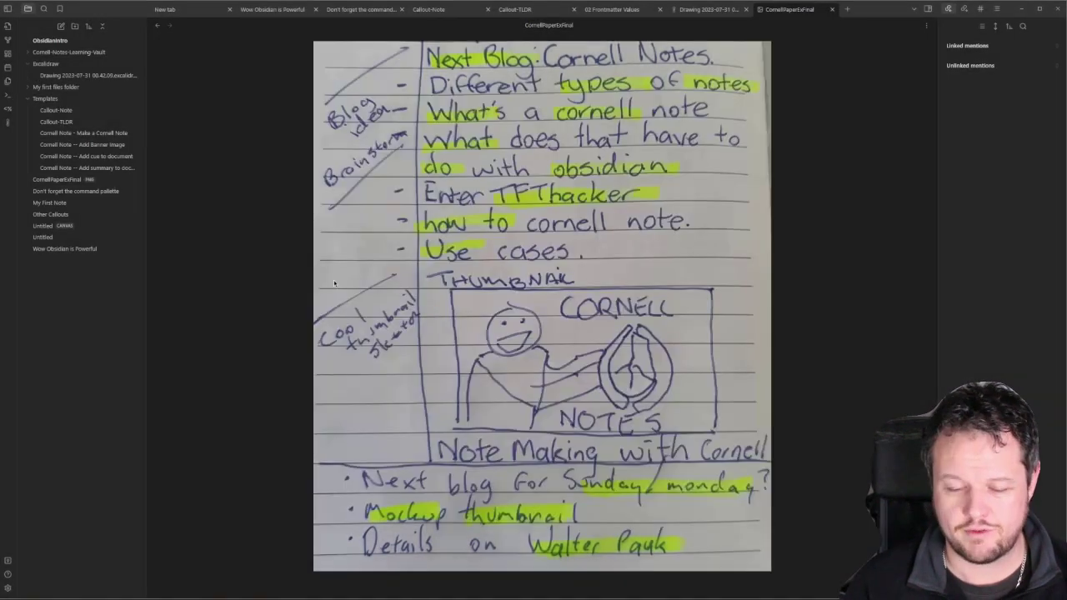
- Examine the Cornell Note templates for making a note, adding a banner image, adding a cue and adding a summary
click(93, 144)
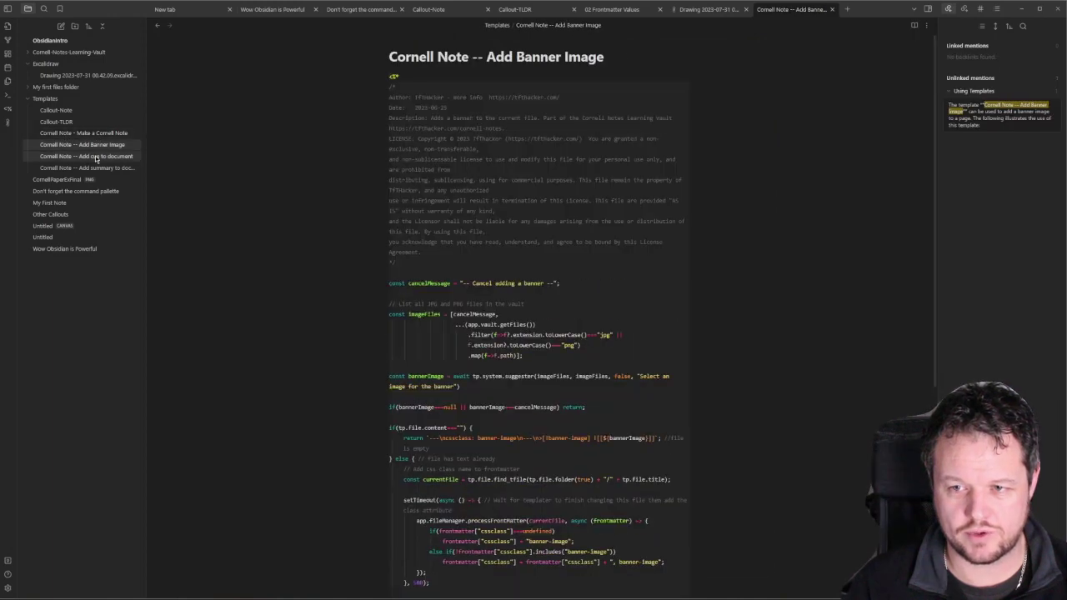
click(96, 156)
click(98, 168)
click(89, 134)
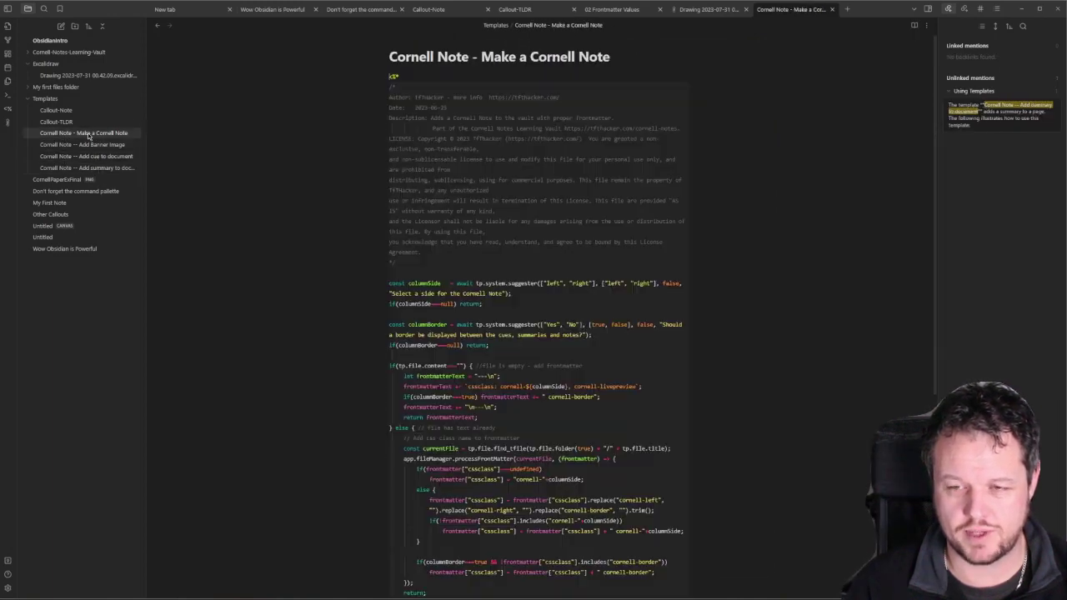
scroll(253, 181, down, 5)
scroll(253, 181, up, 3)
click(92, 144)
scroll(461, 238, down, 5)
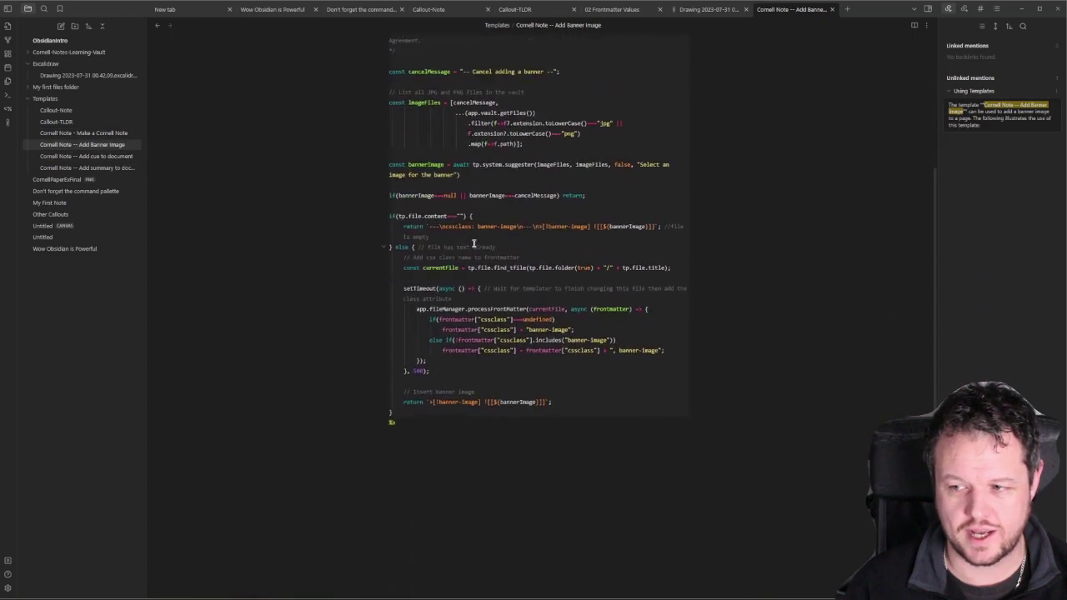
click(82, 156)
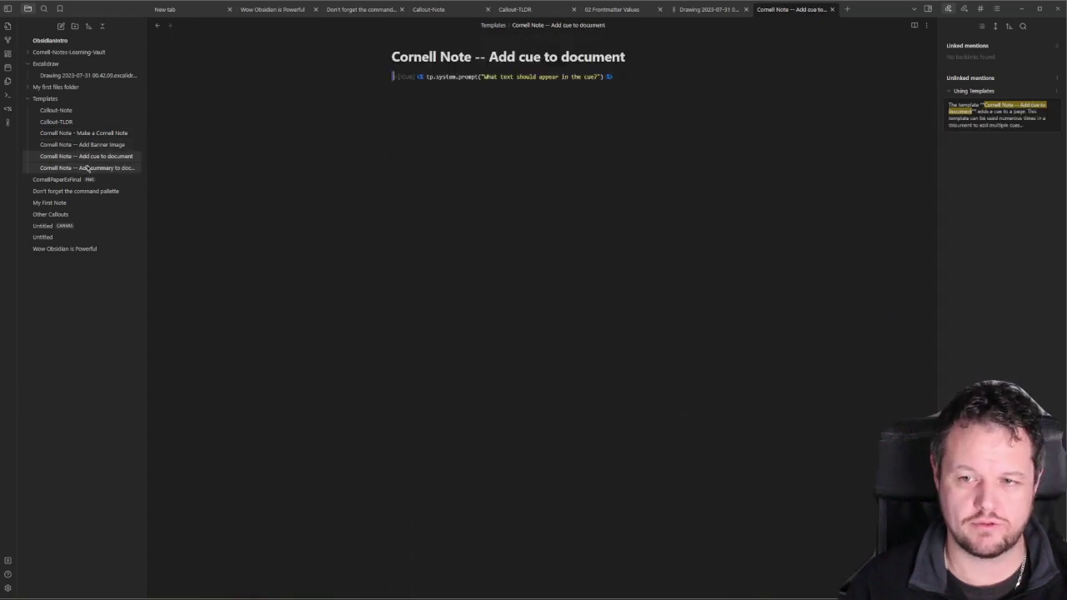
click(100, 168)
click(99, 133)
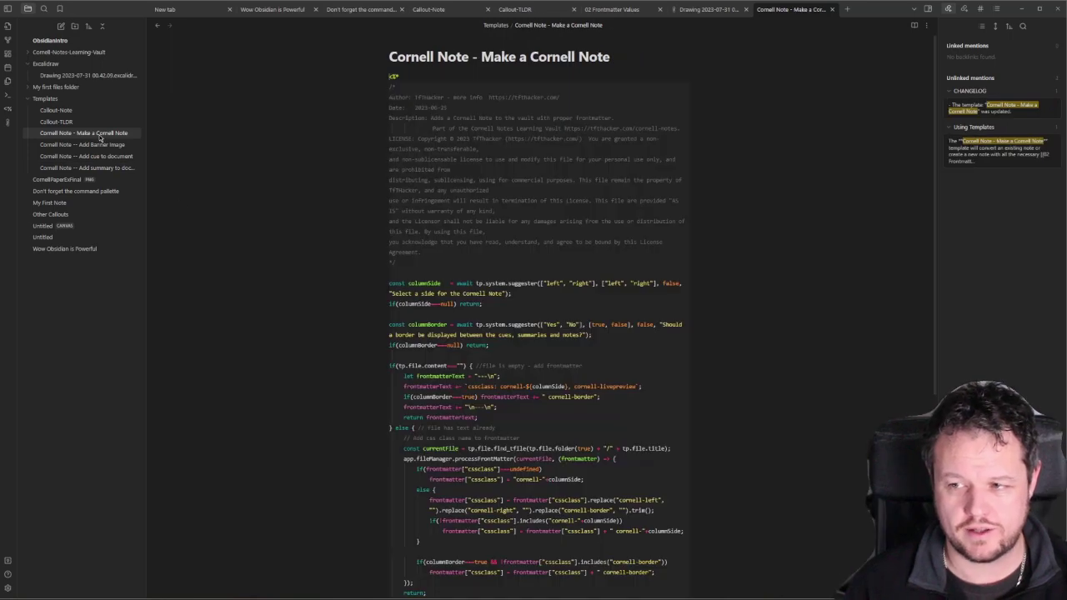
- Run the "Cornell Note - Make a Cornell Note" template with the left side and a border between the sections
click(9, 111)
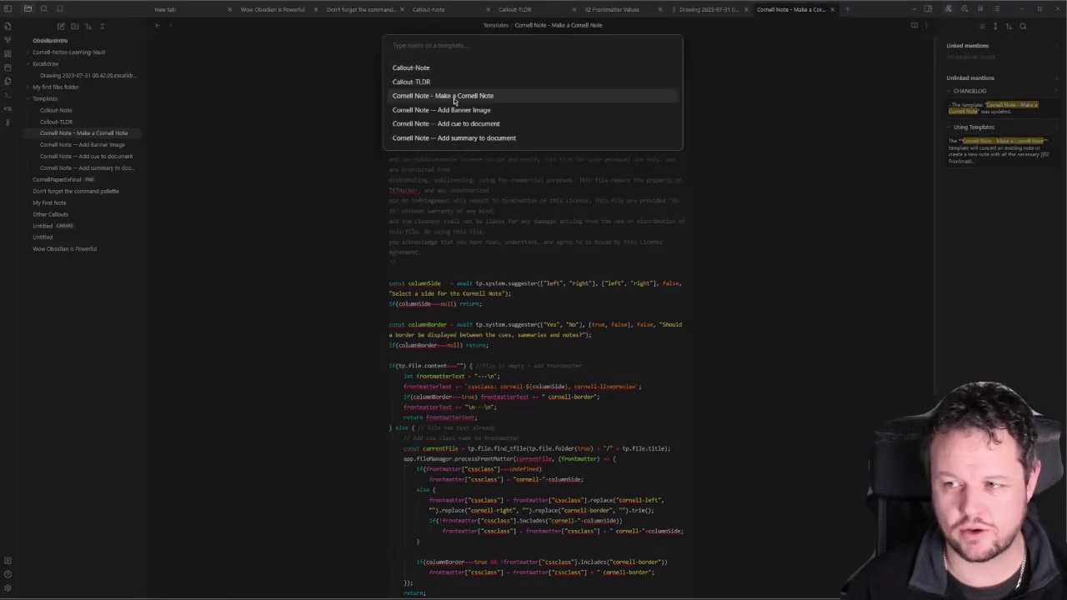
click(454, 98)
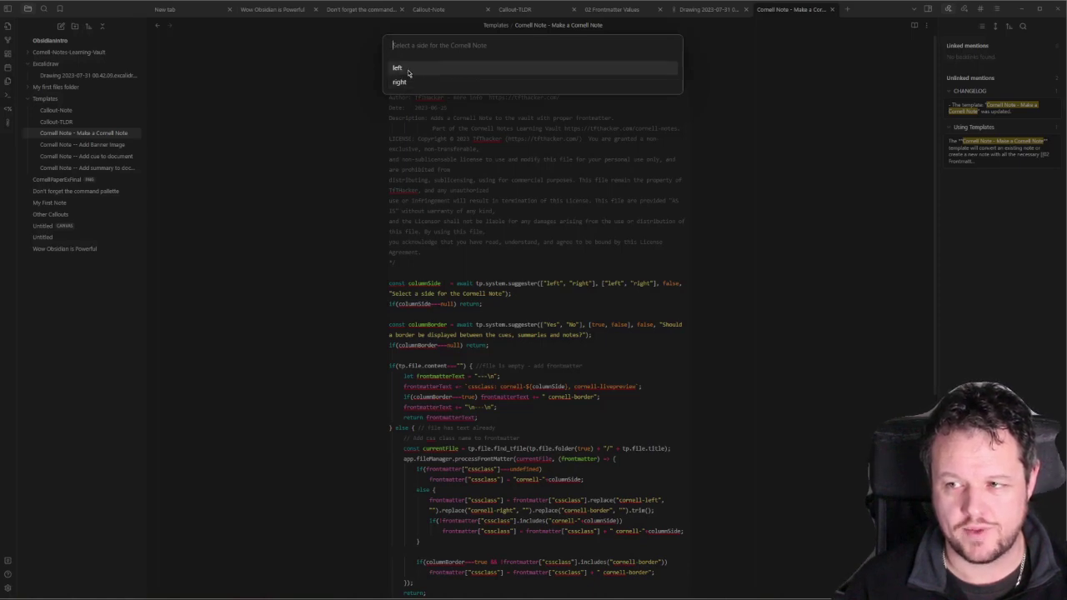
click(407, 70)
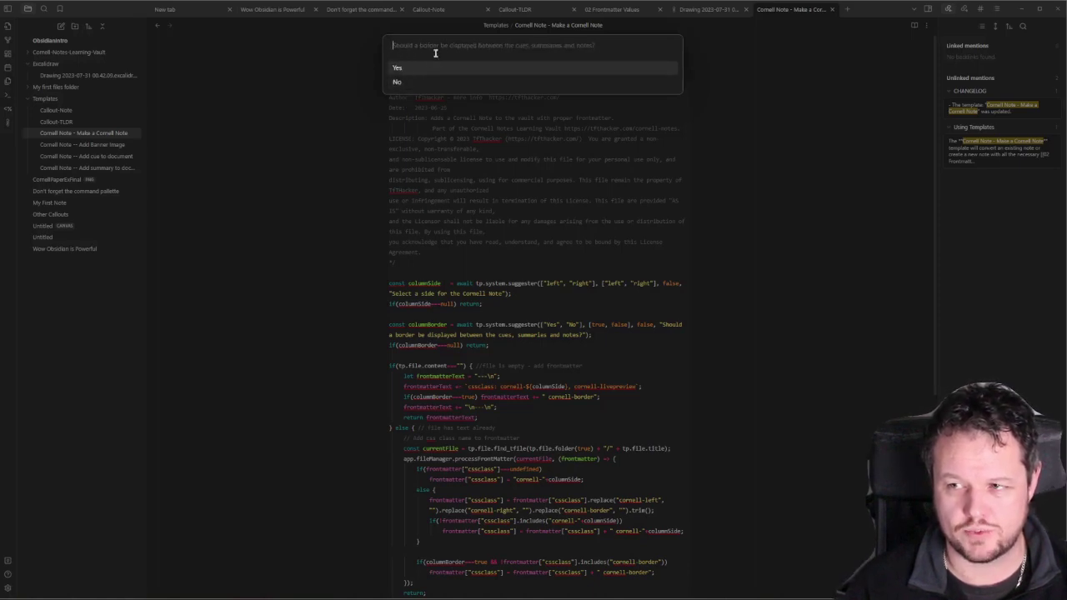
click(408, 70)
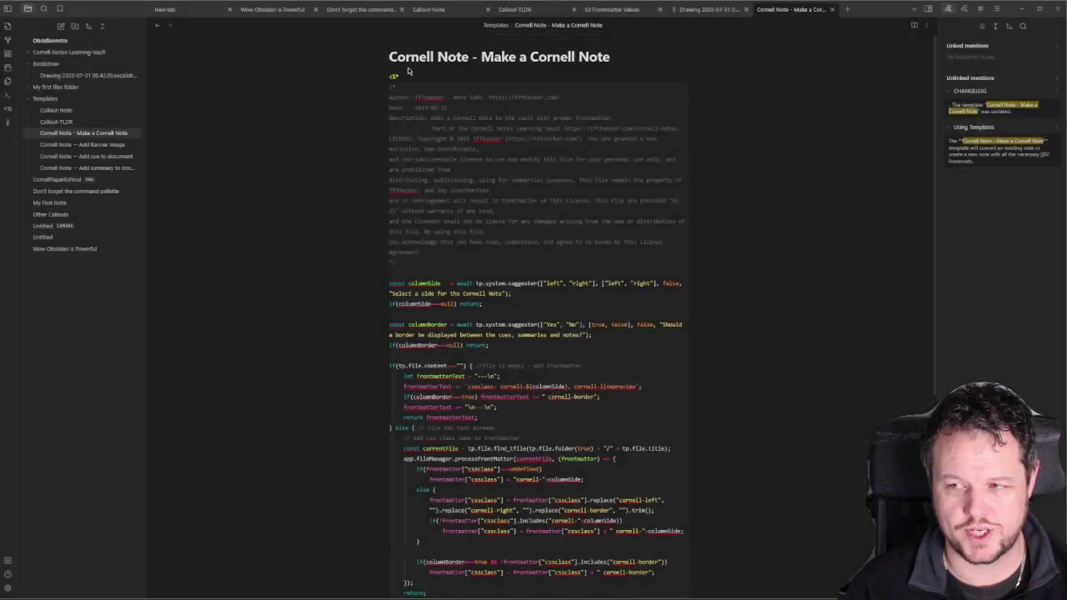
- Search the available commands for "templater"
key(ctrl+p)
text(templater)
key(Escape)
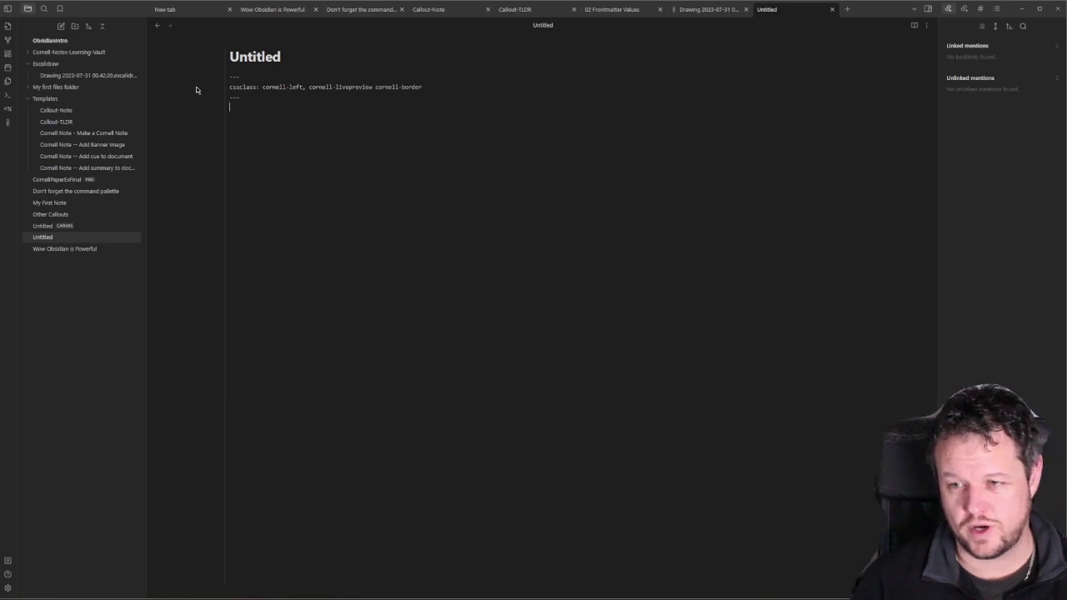
- Set the side class in the Untitled note's frontmatter to cornell-right and place the cursor below the frontmatter
drag(245, 94, 209, 78)
click(269, 98)
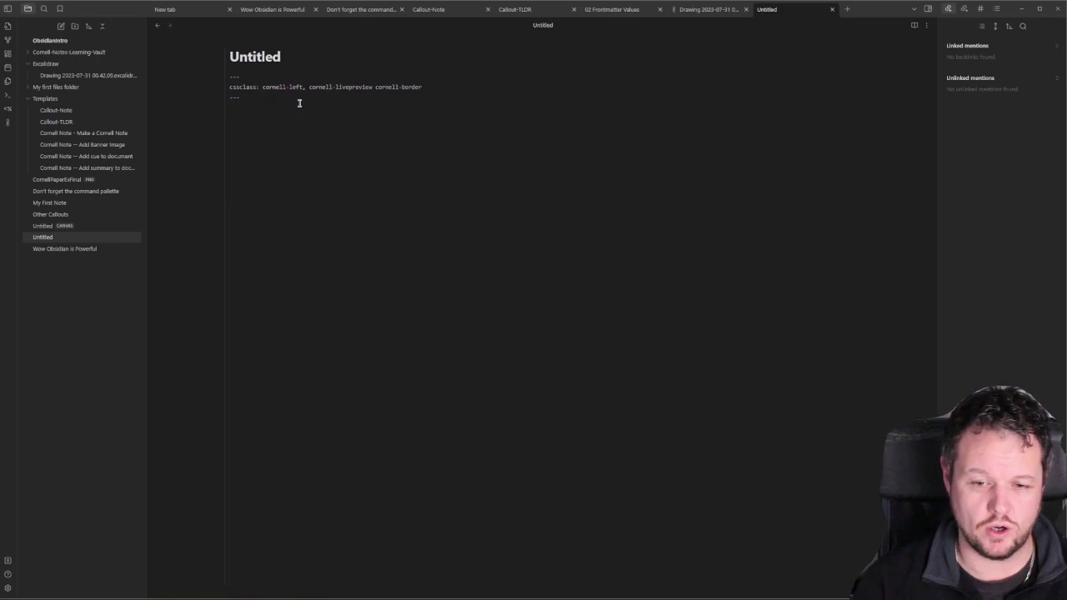
drag(235, 98, 209, 76)
click(333, 135)
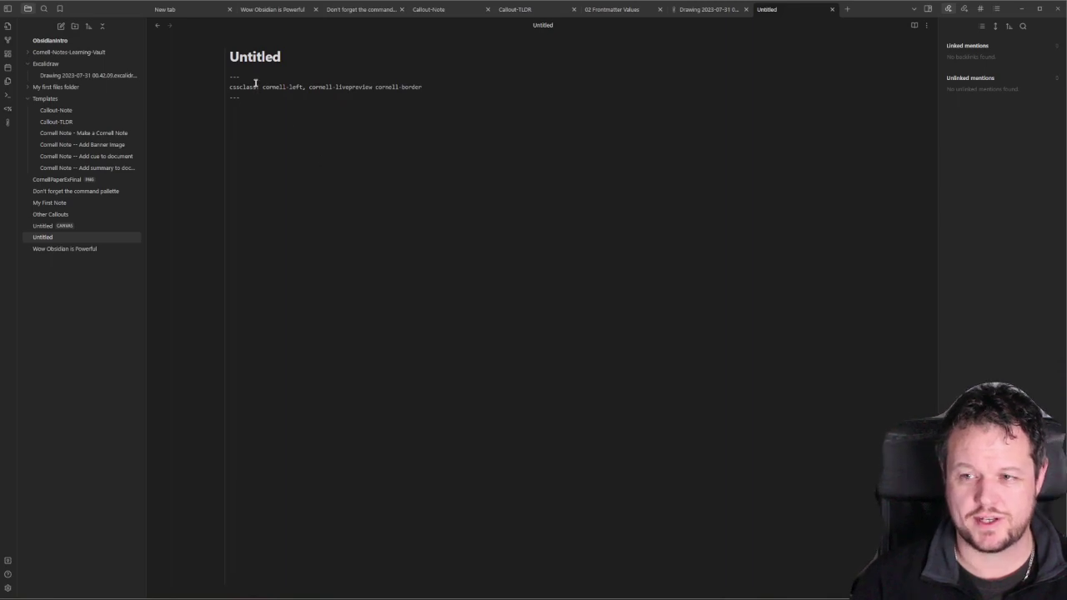
drag(304, 87, 263, 86)
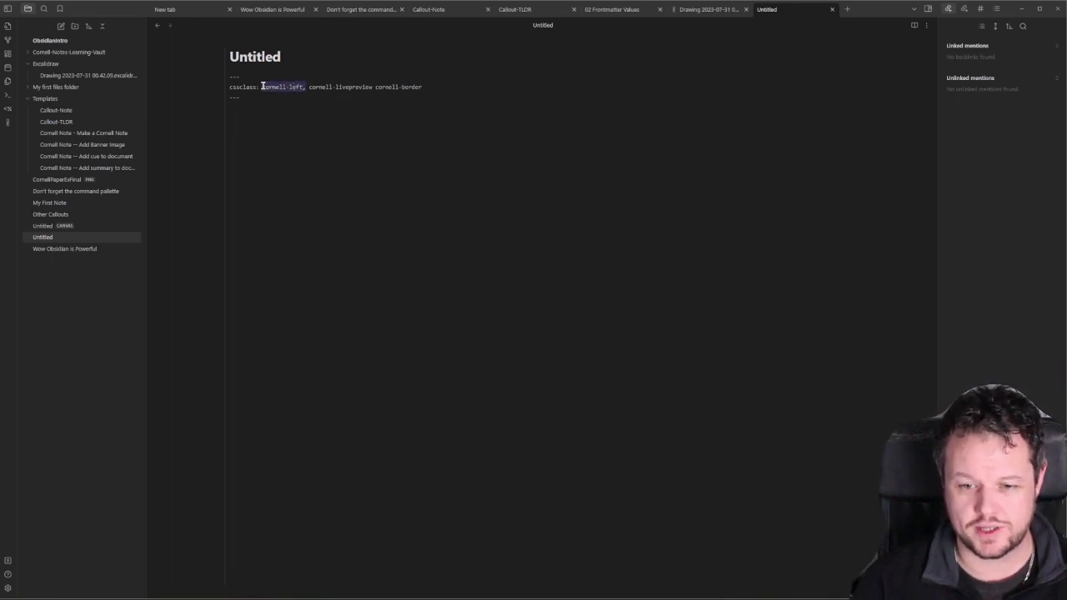
double_click(297, 86)
text(right)
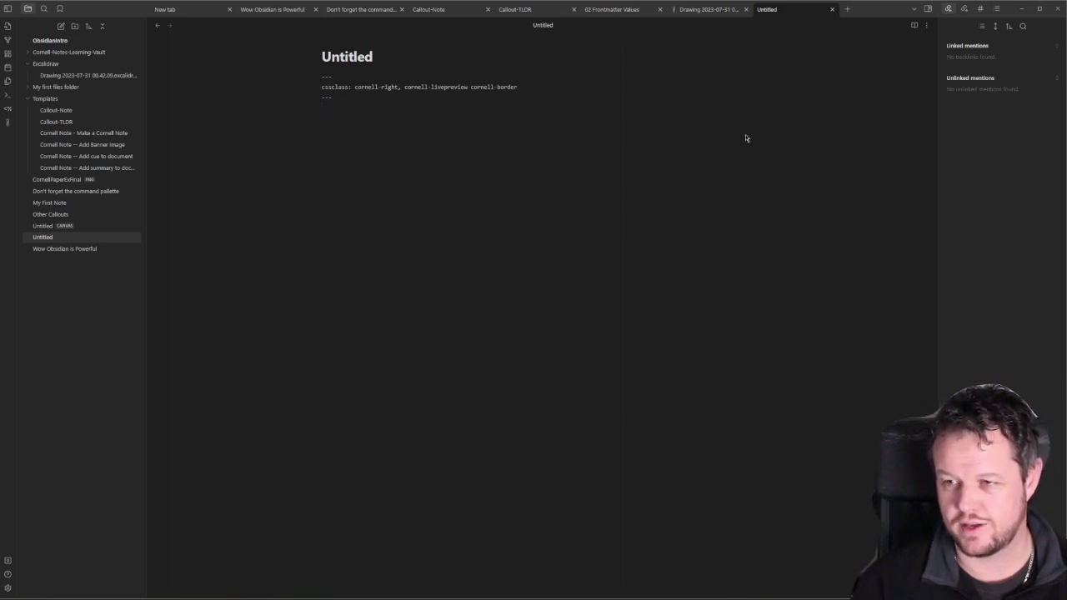
double_click(440, 87)
click(424, 220)
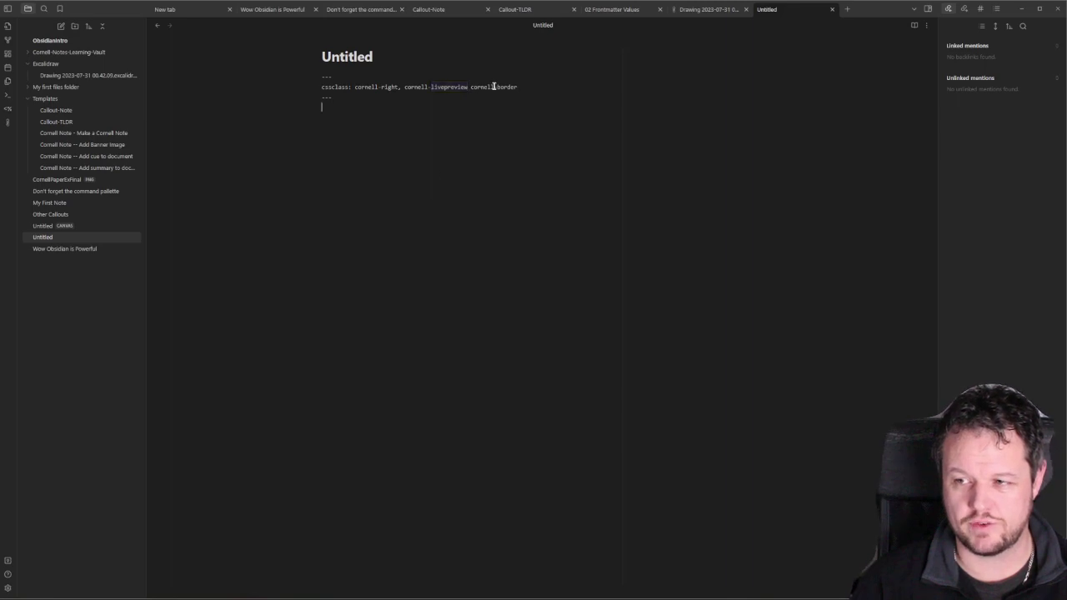
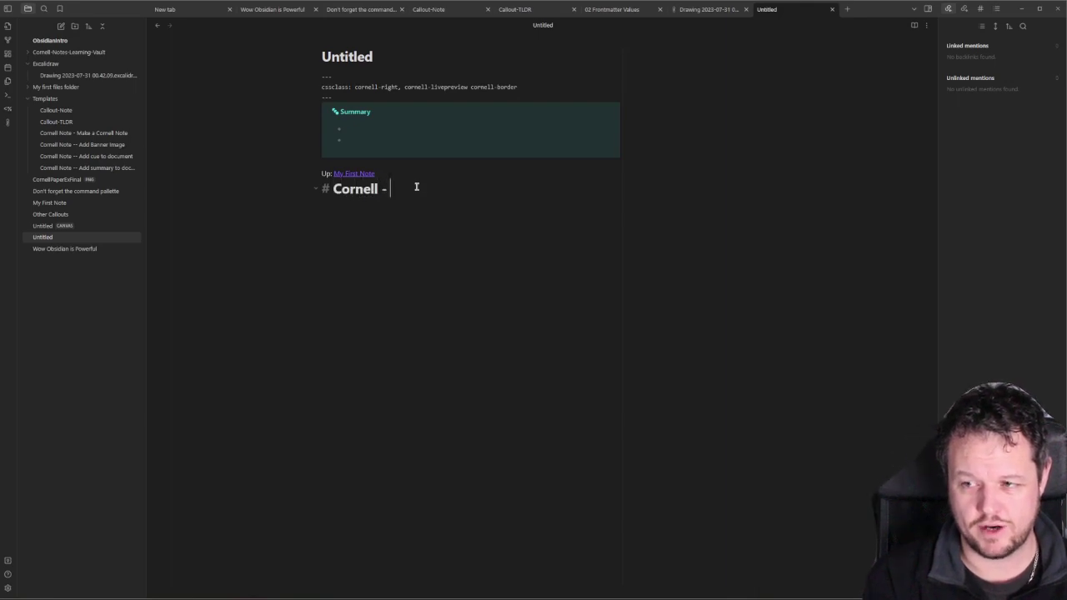
- Complete the heading beneath the My First Note link as "Cornell Notes - Live Demonstration"
text(Notes - Live D)
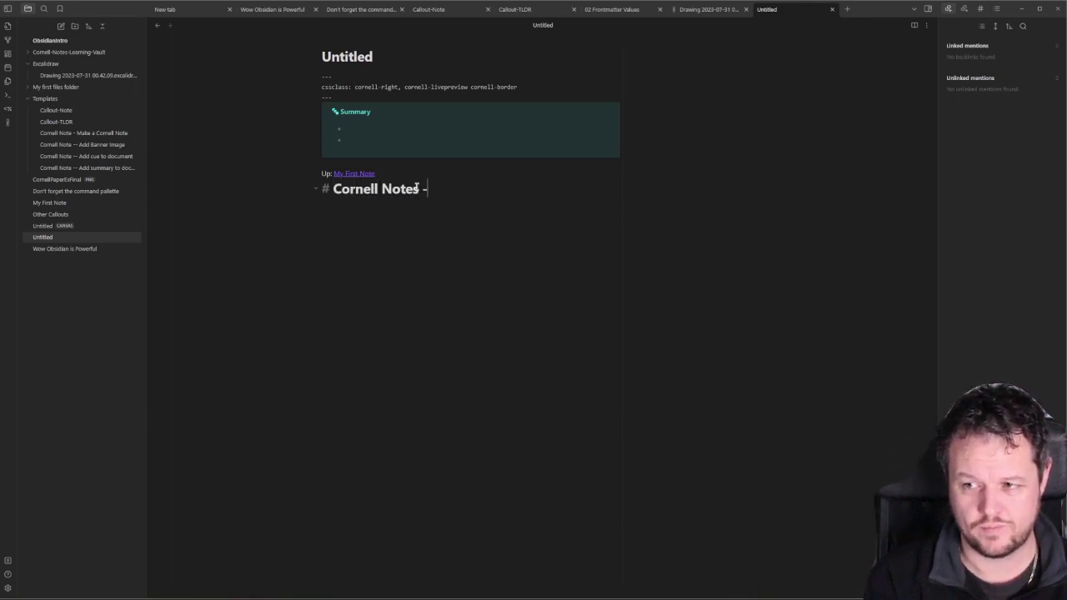
text(emonstration)
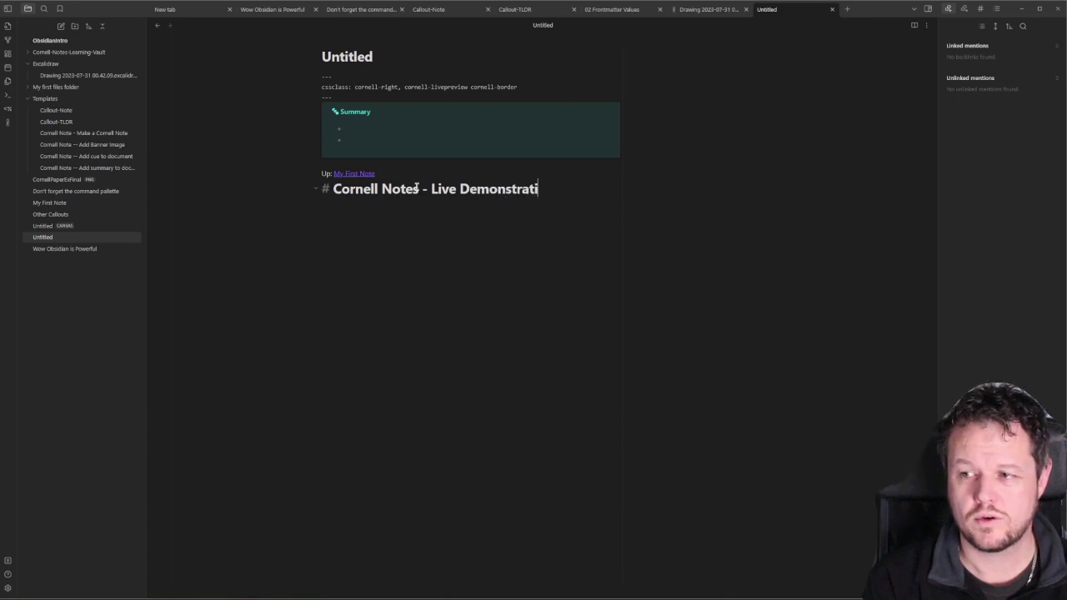
key(Return)
- Write "Lorem Ipsum Dolor Sumat Chorum" under the heading and repeat it to fill a five-line paragraph
text(Lore)
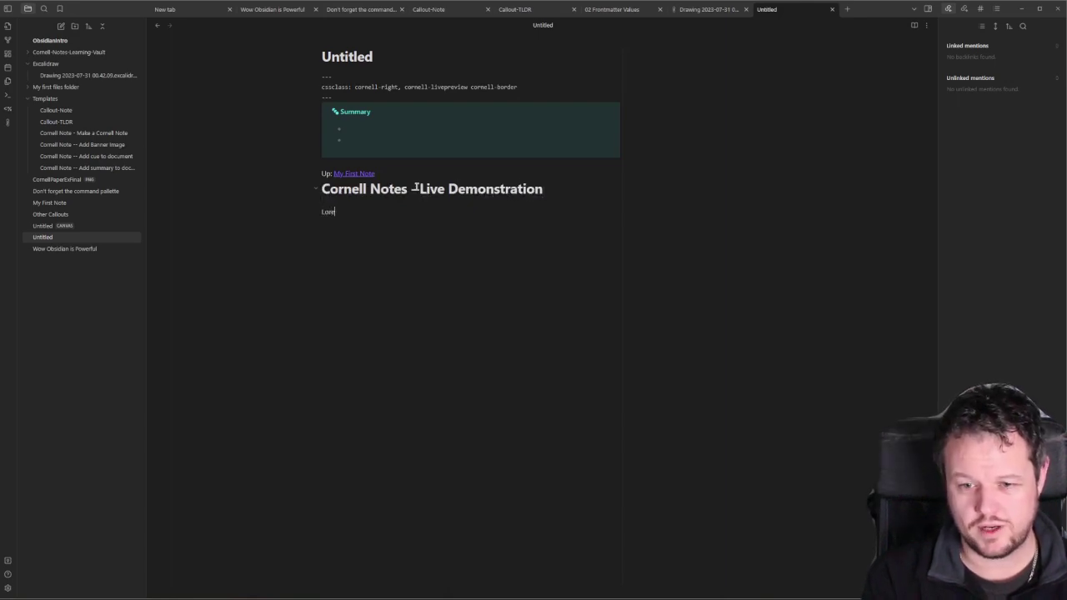
text(m Ipsum Dolor Sum)
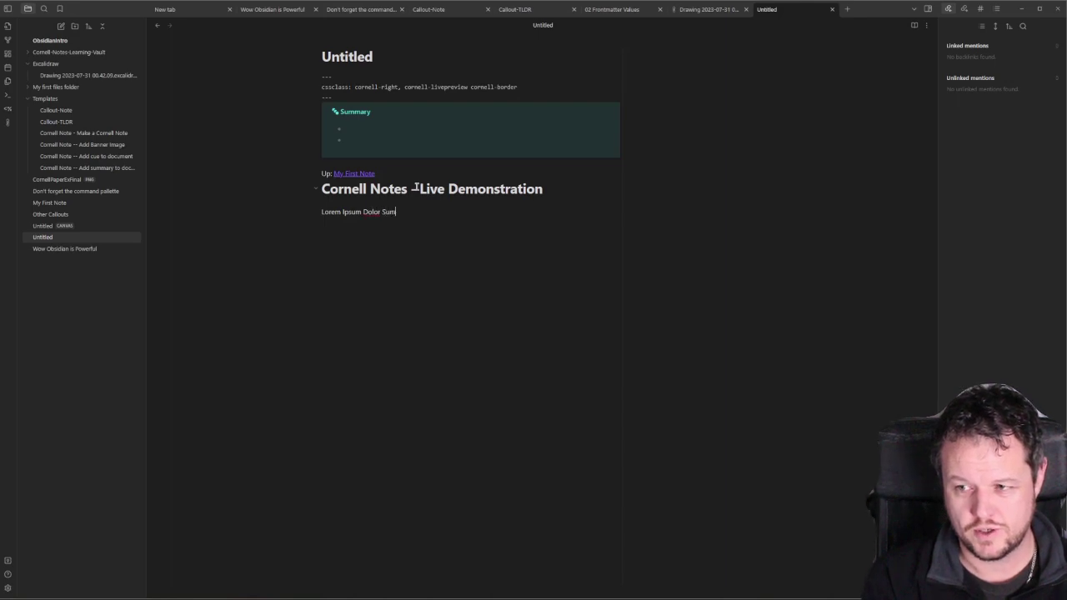
text(at Chorum)
key(shift+Home)
key(ctrl+c)
key(ctrl+v)
key(ctrl+v)
key(ctrl+v)
key(ctrl+v)
key(ctrl+v)
key(ctrl+v)
key(ctrl+v)
key(ctrl+v)
key(ctrl+v)
key(ctrl+v)
key(ctrl+v)
key(ctrl+v)
key(ctrl+v)
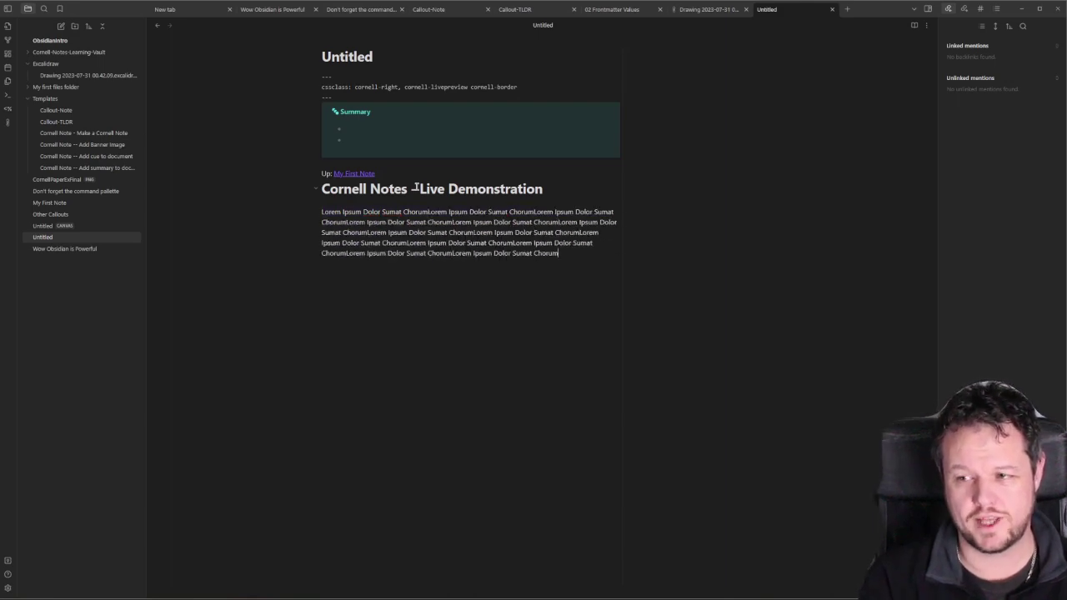
key(ctrl+p)
text(ca)
key(BackSpace)
key(BackSpace)
text(template)
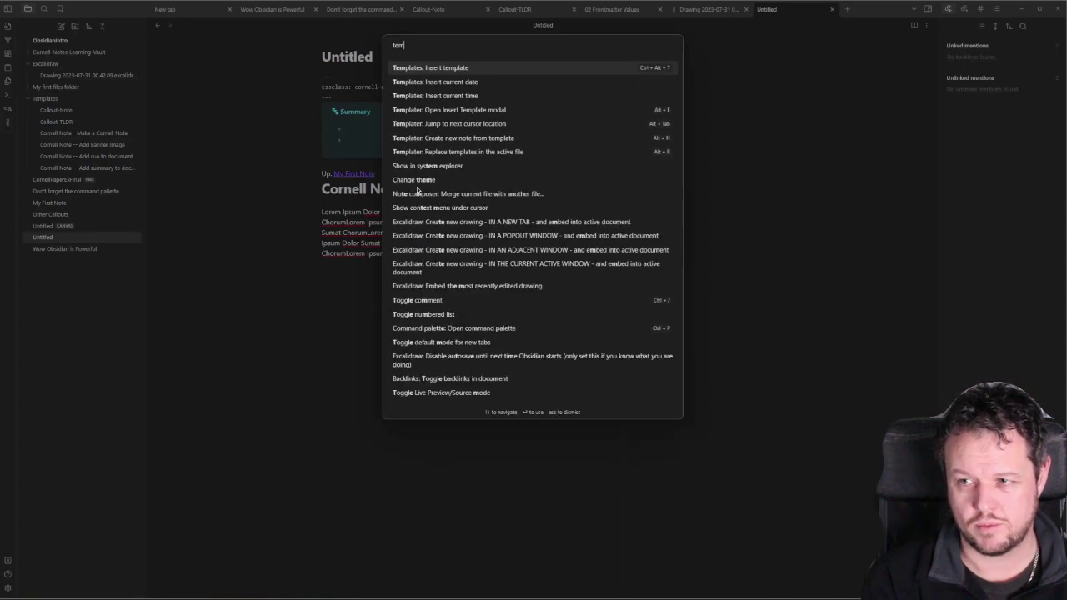
key(Return)
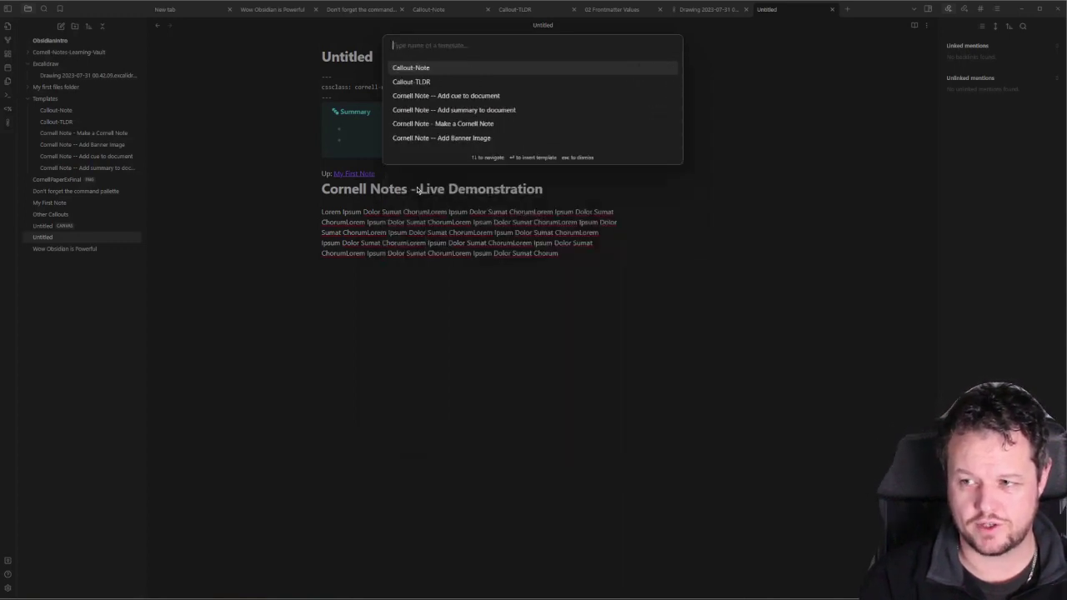
key(Down)
key(Down)
key(Down)
key(Down)
key(Up)
key(Up)
key(Return)
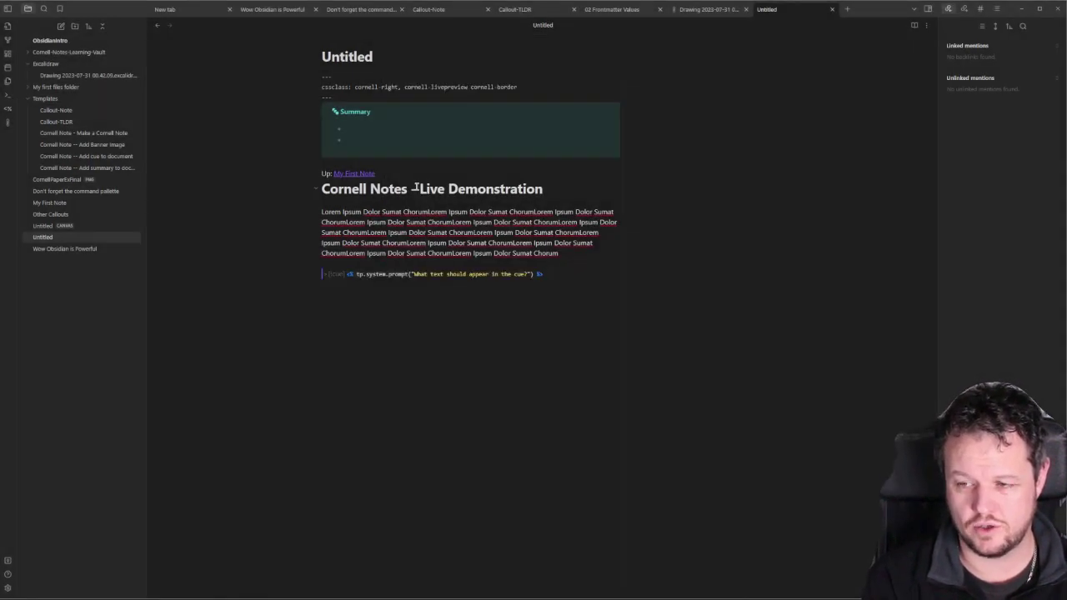
key(ctrl+z)
- Insert the "Cornell Note -- Add cue to document" template with Templater below the paragraph, using the cue text "Demonstaration Cornell Note"
key(ctrl+p)
text(template)
key(Down)
key(Down)
key(Down)
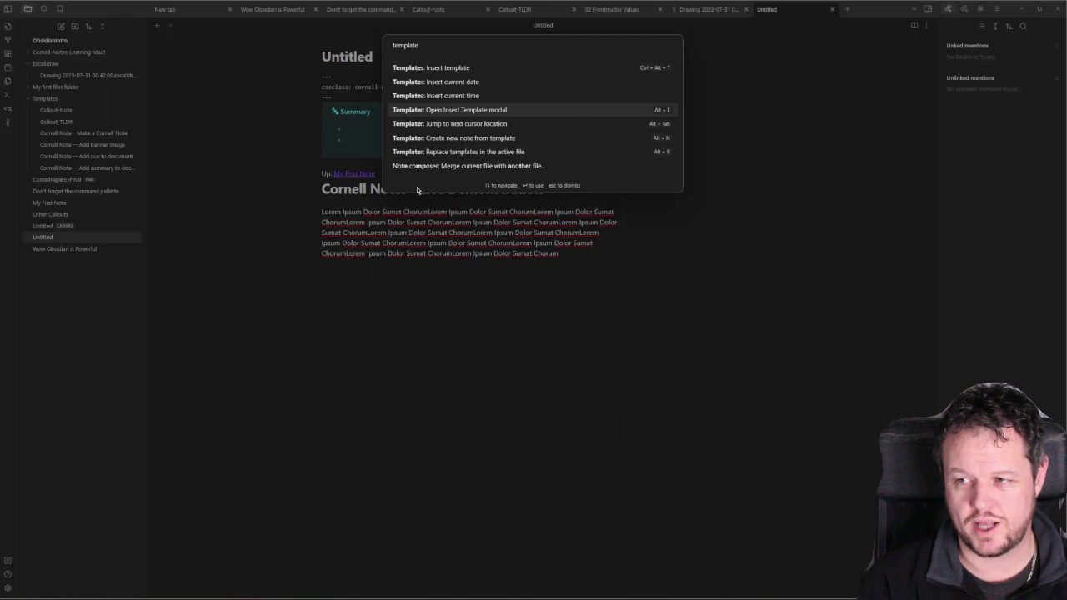
key(Return)
key(Down)
key(Down)
key(Down)
key(Down)
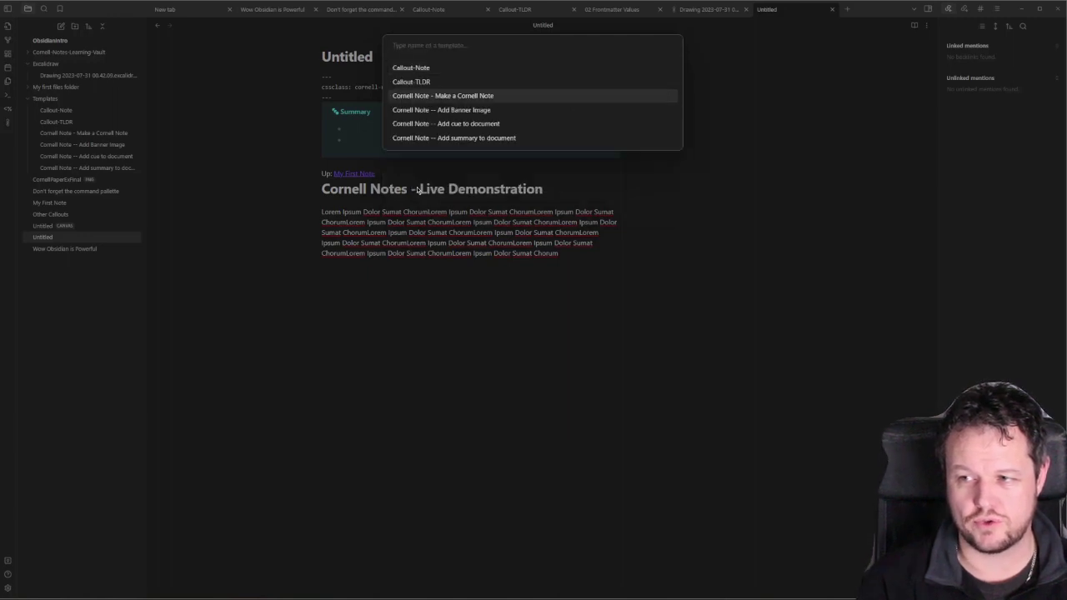
key(Return)
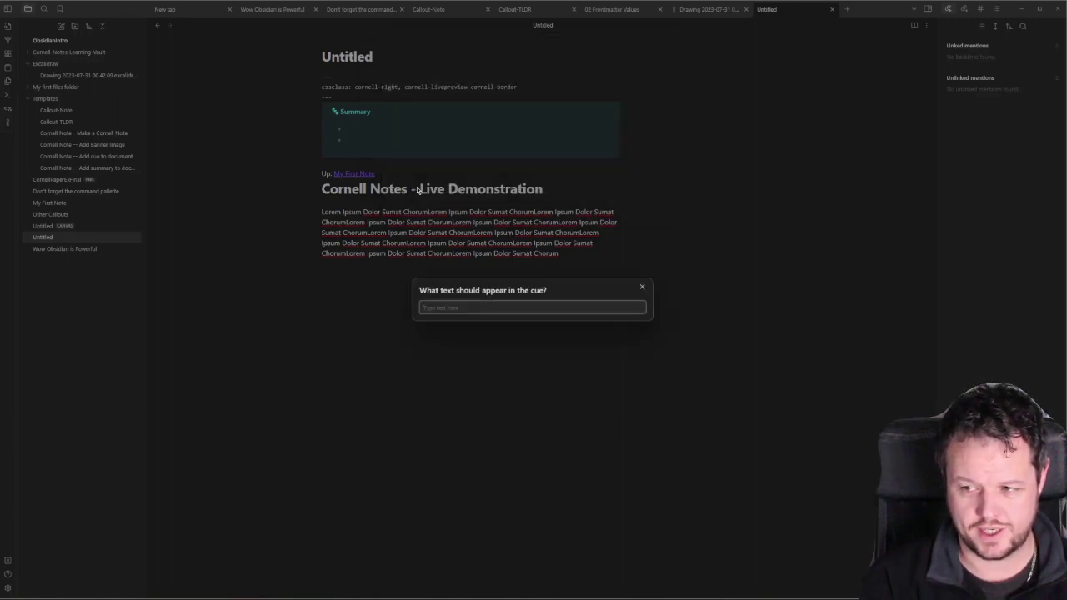
text(Demonstaration Cornell Note)
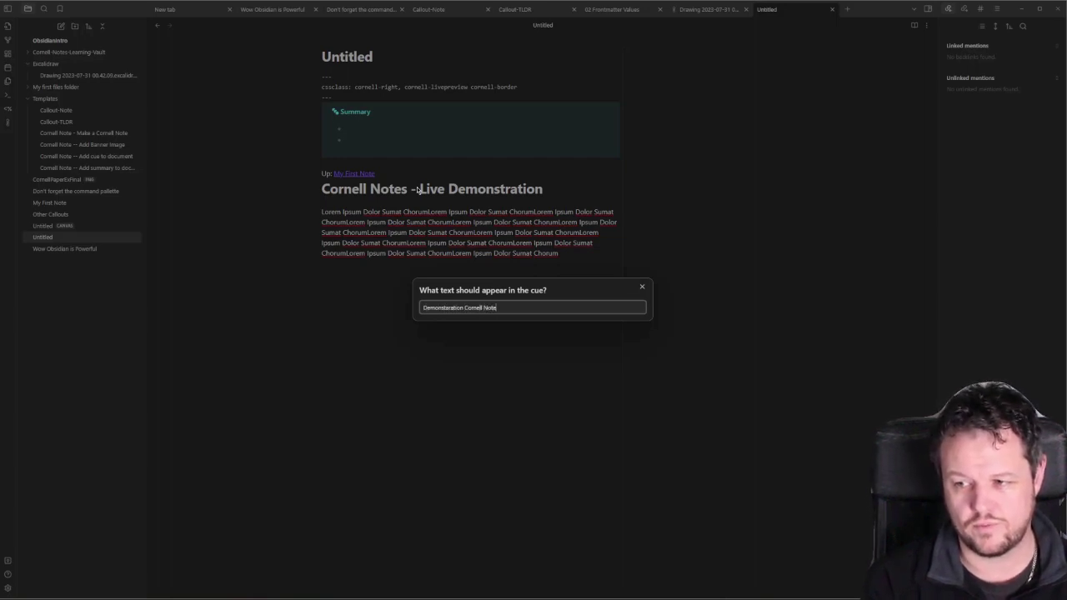
key(Return)
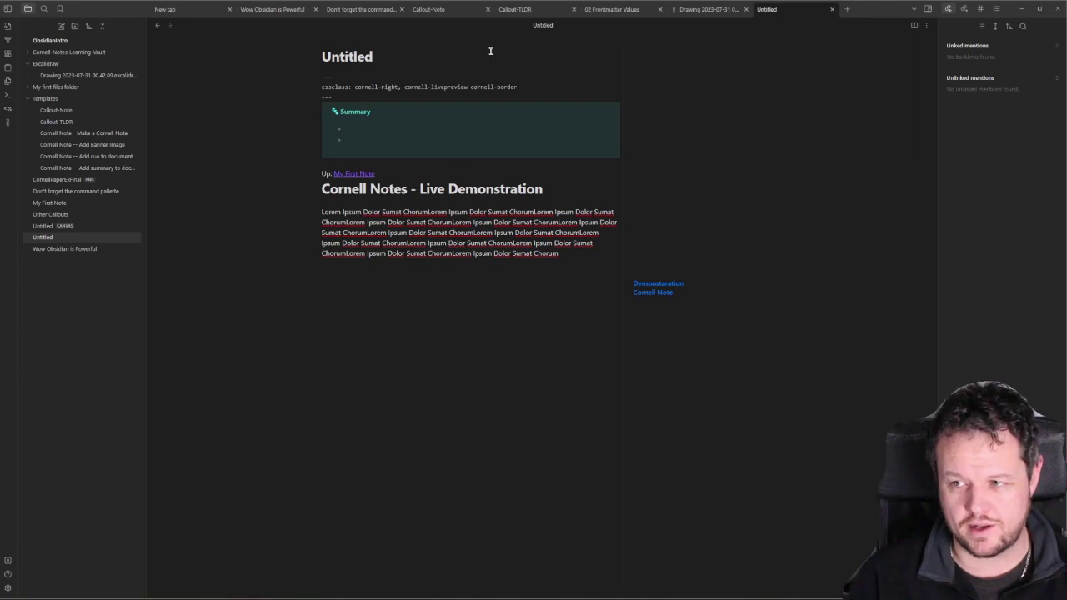
- Add bullets "First" and "Second Point" and a numbered list "Used Numbers Here" and "Second Point" to the cue callout
double_click(448, 87)
click(440, 333)
key(shift+Up)
click(440, 273)
key(Return)
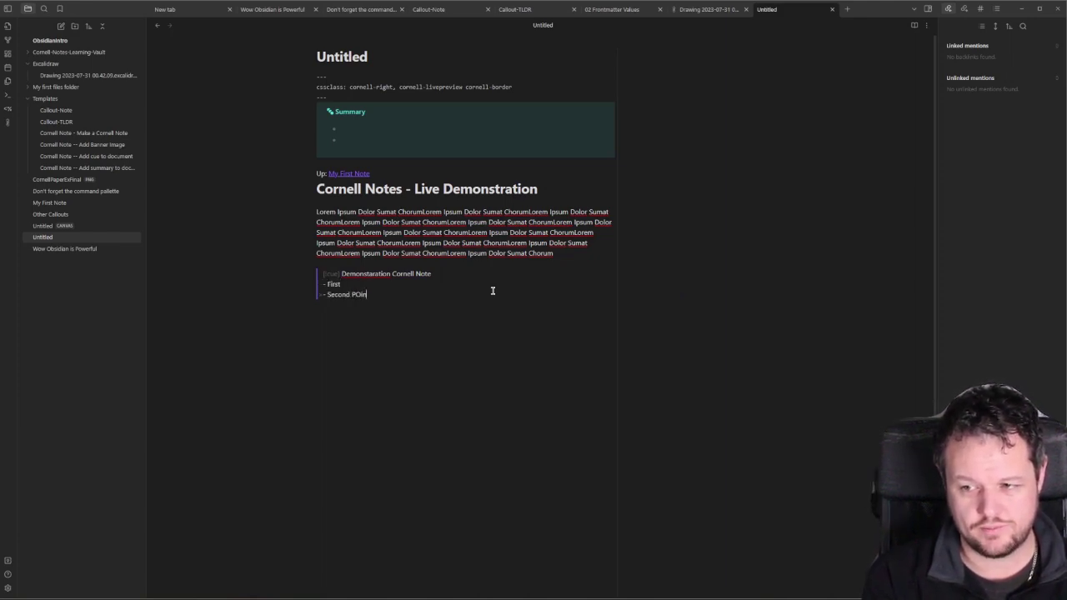
text(t)
key(Return)
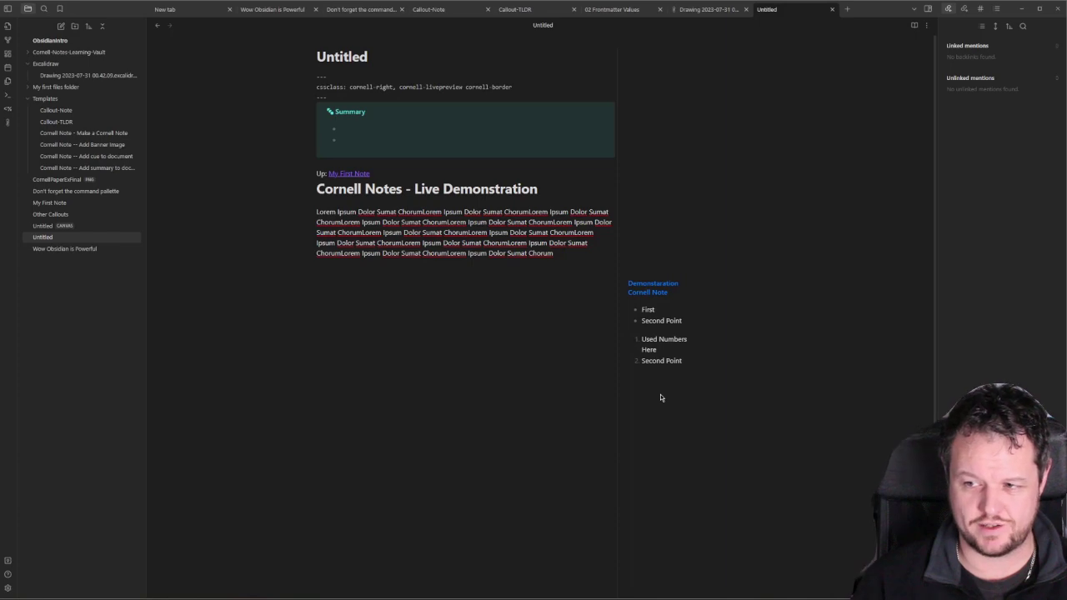
- Fill the summary callout's two bullets with "We learnt how to use obsidian for cornell note taking." and "It was fun."
click(400, 147)
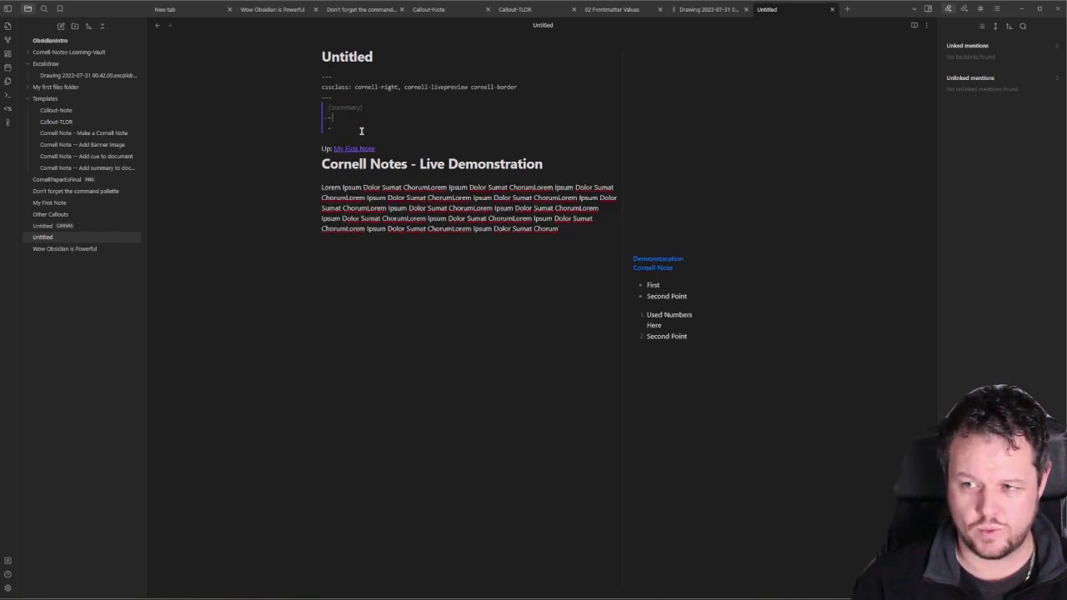
text(We learnt)
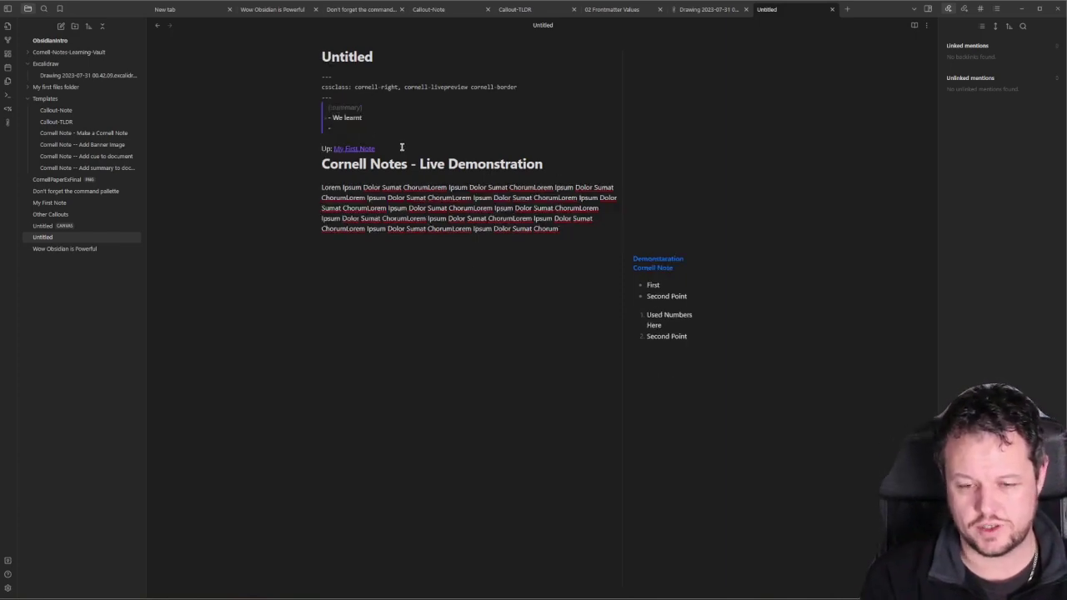
text( how to use)
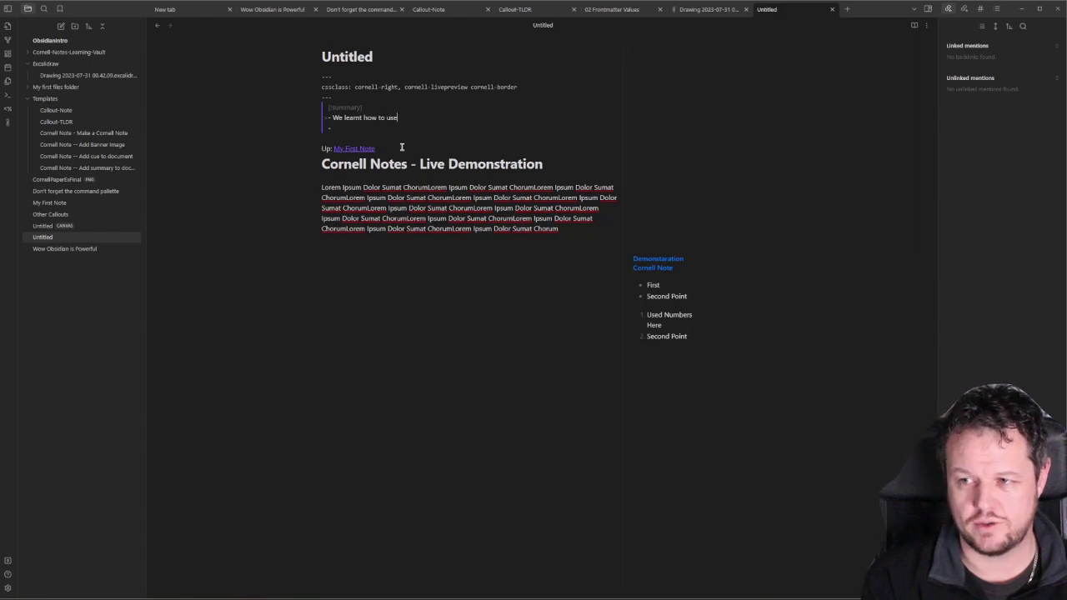
text( obsidian for co)
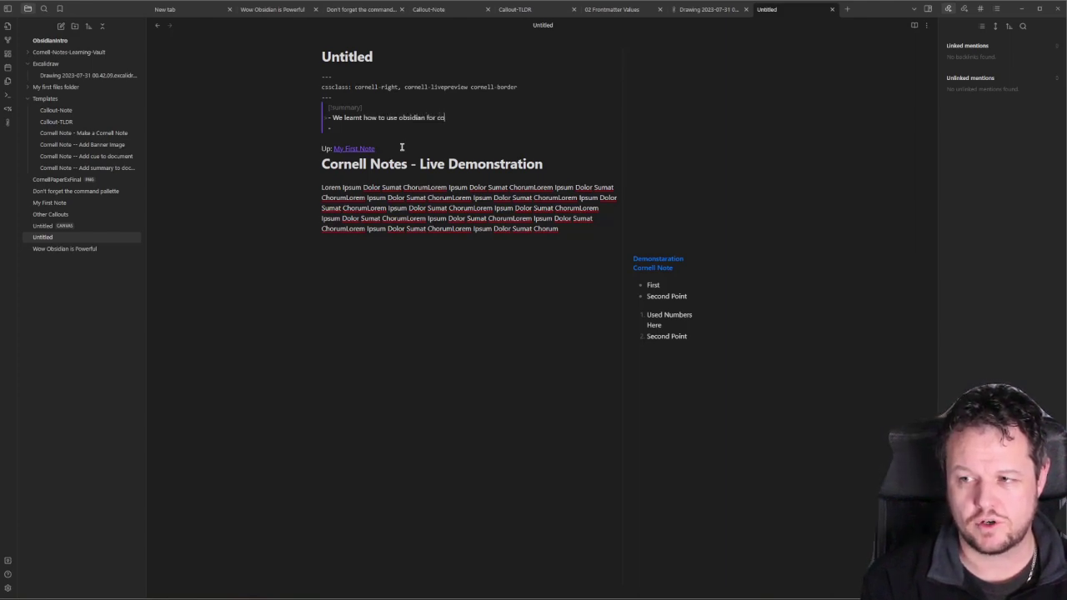
text(rnell note taking.)
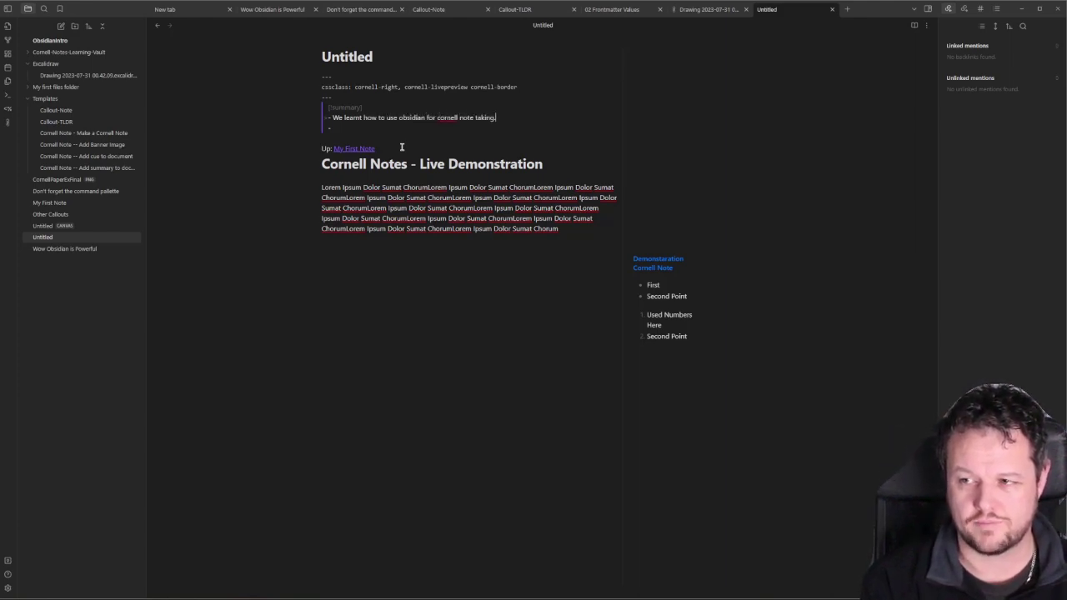
key(Down)
text(It was fun.)
click(354, 50)
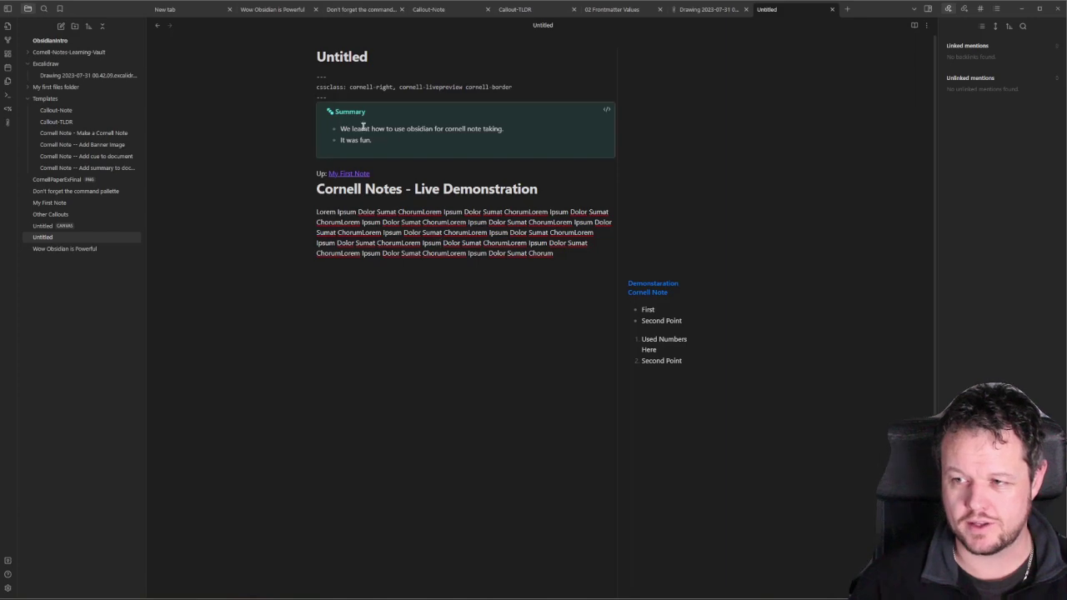
- Preview the note in reading view, set its side class in the frontmatter to cornell-left, and show it in reading view again
click(913, 26)
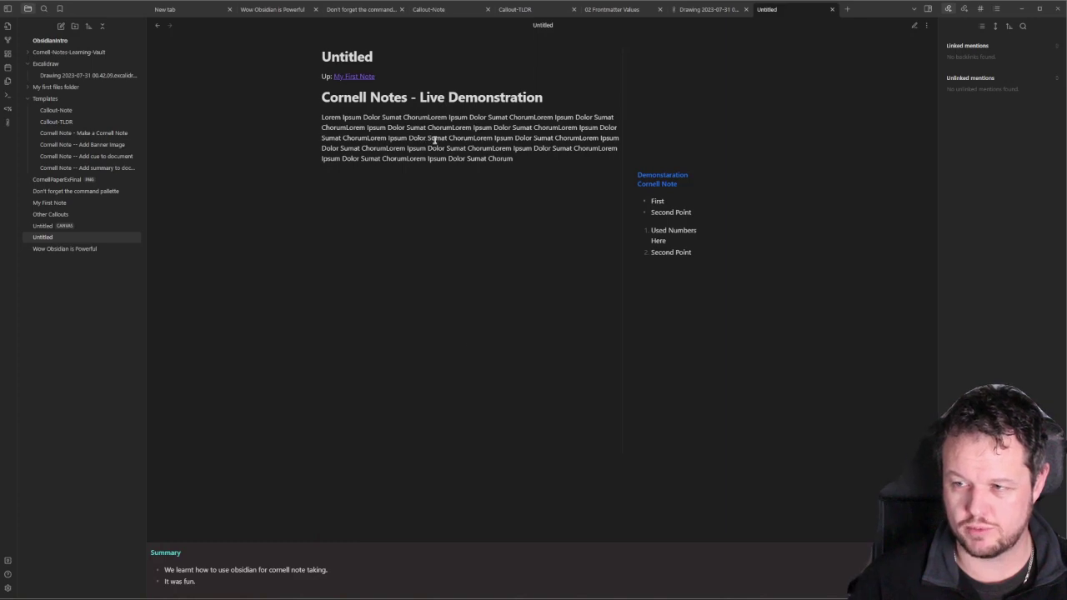
click(913, 27)
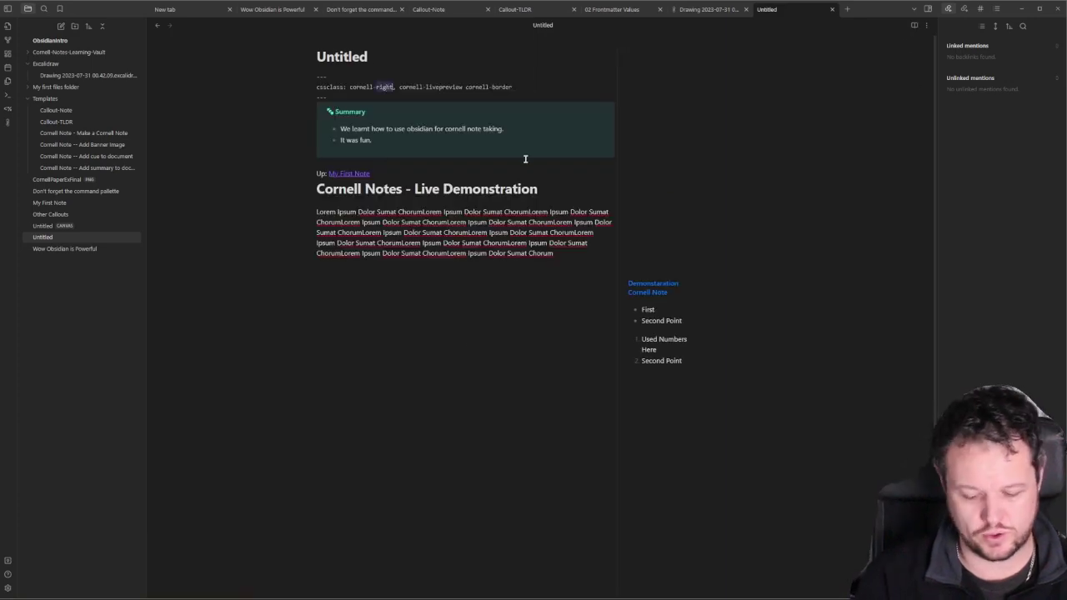
text(left)
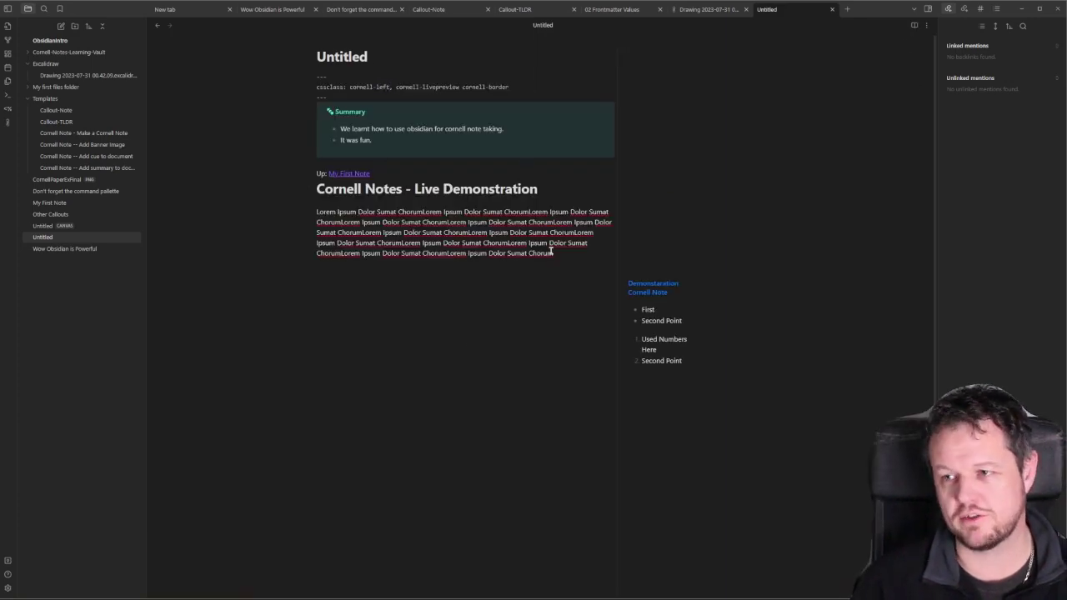
click(914, 26)
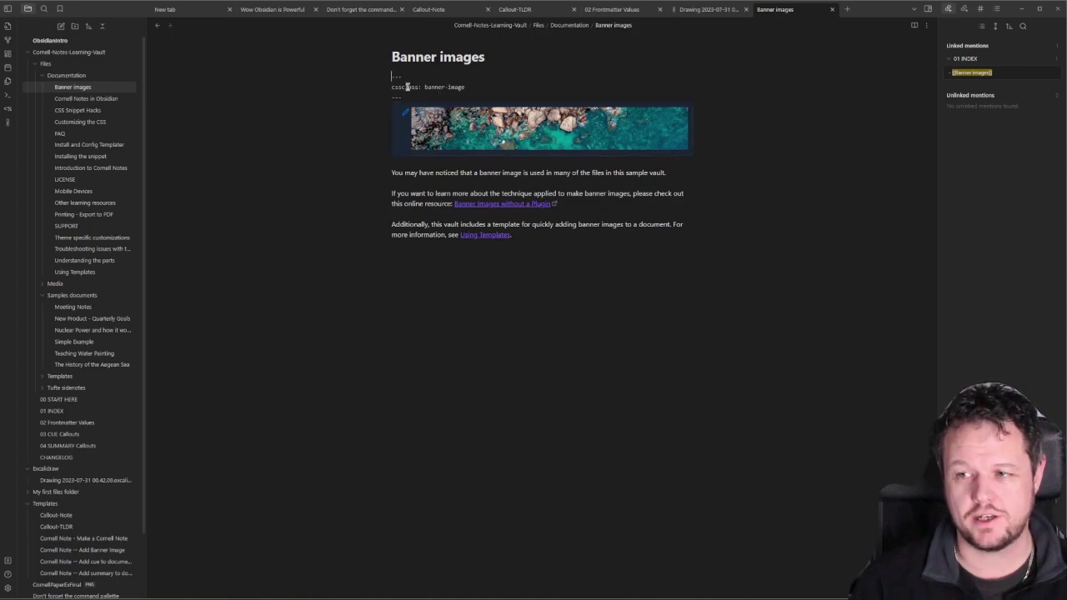
- Examine the banner-image class and the banner callout's source in the Banner images document, and show it in reading view
drag(424, 87, 471, 86)
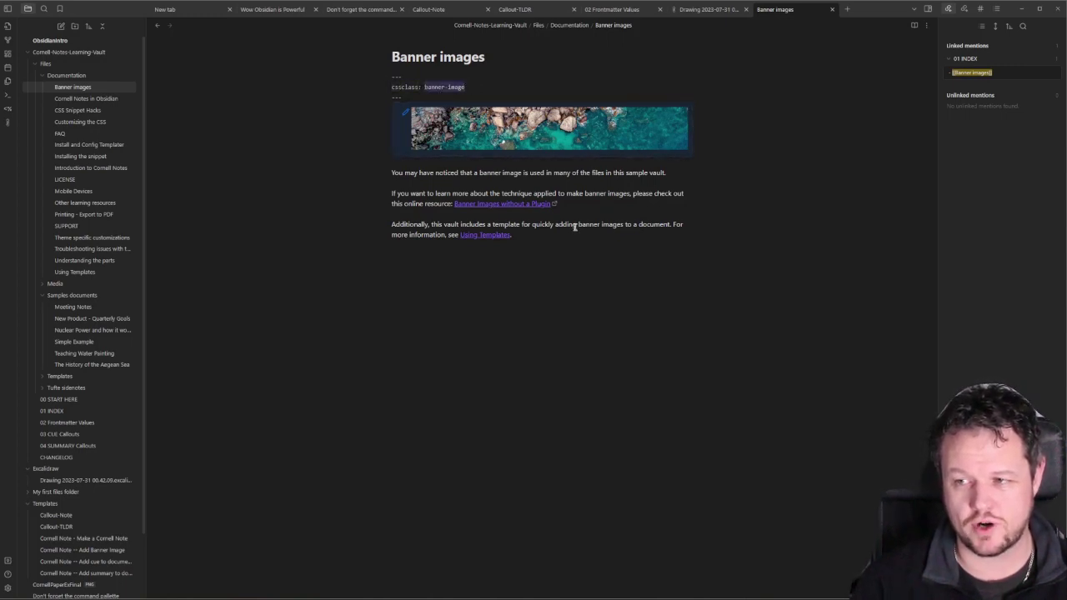
click(561, 125)
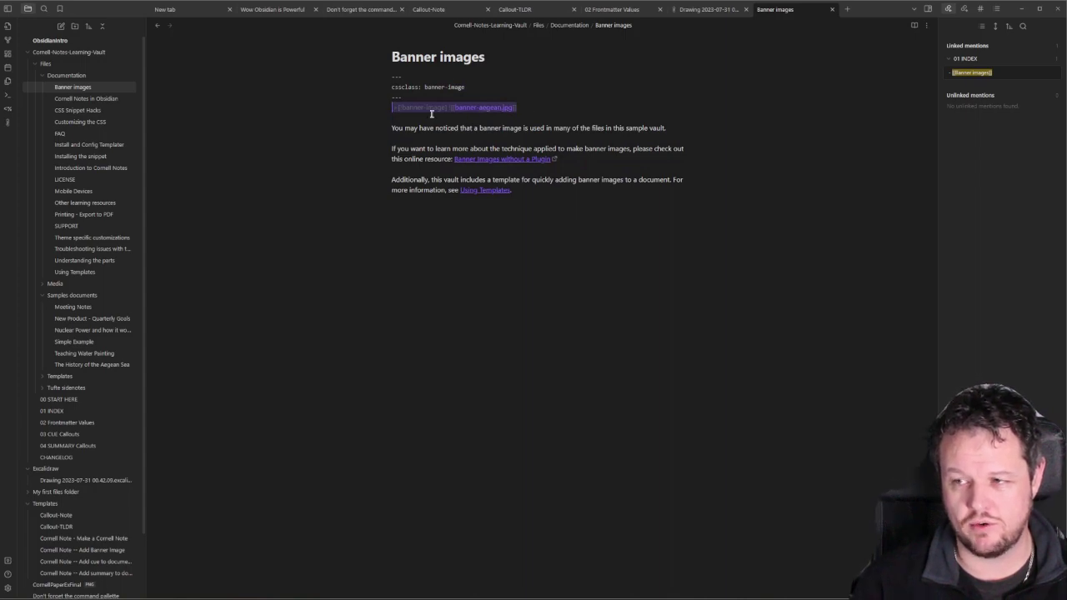
click(582, 126)
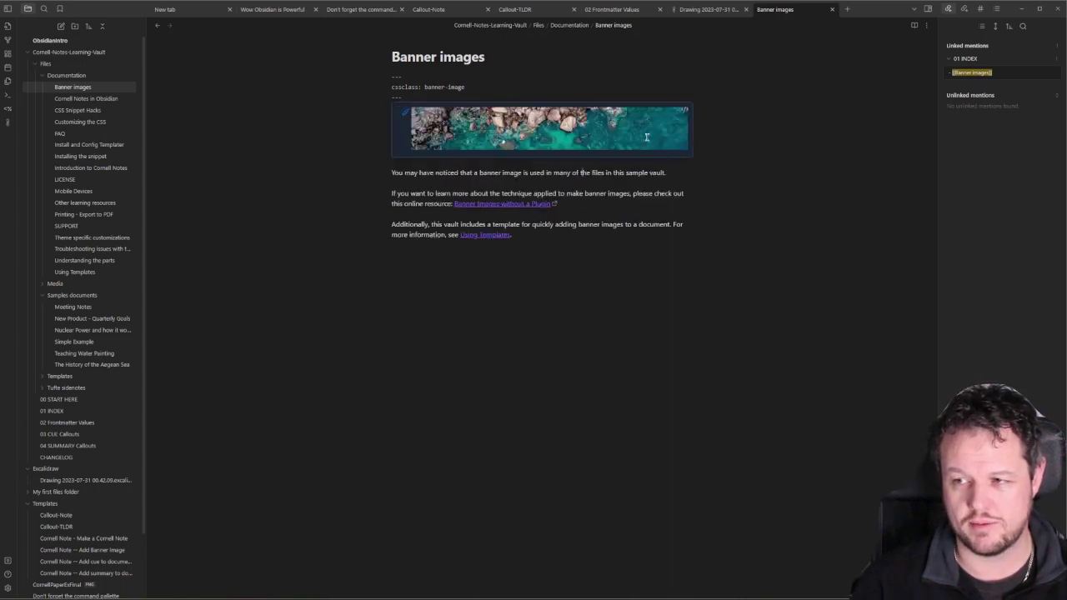
click(914, 25)
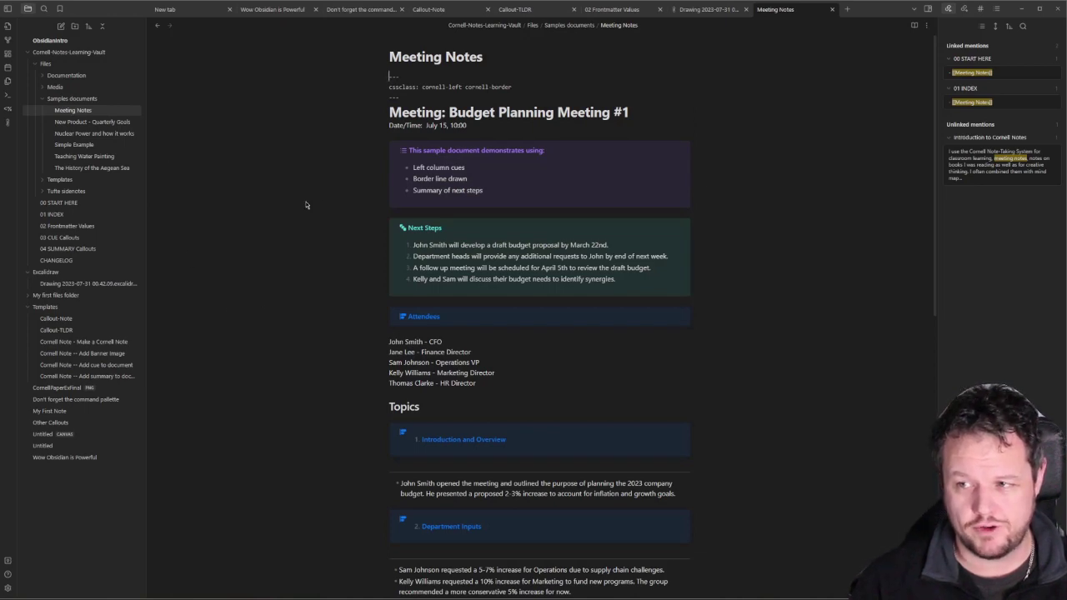
- Show the Meeting Notes sample in reading view and examine its attendee list, topics and next steps summary
click(915, 28)
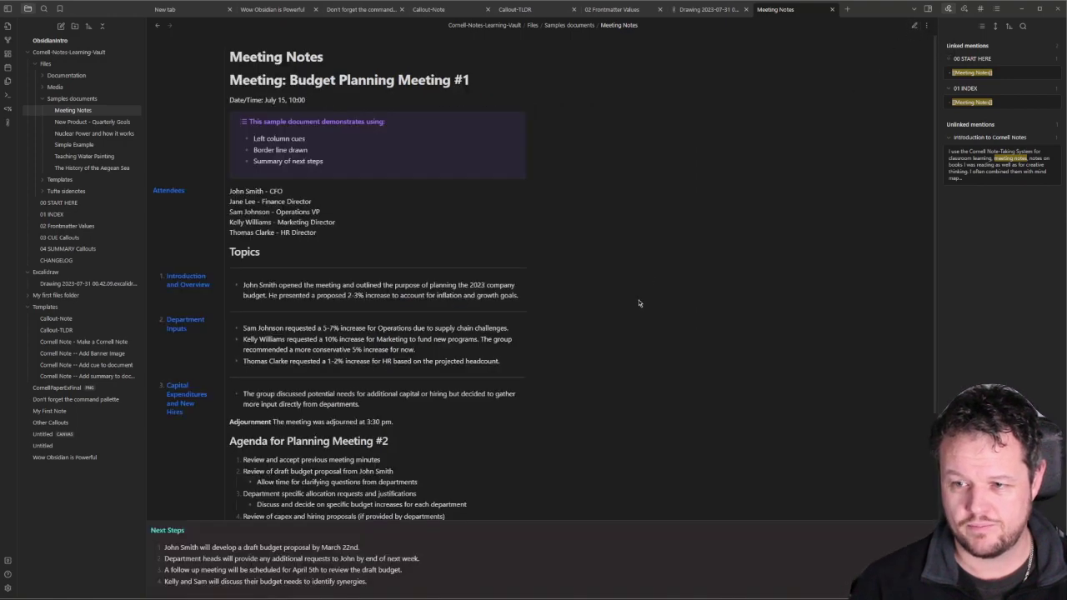
drag(332, 233, 231, 190)
click(264, 188)
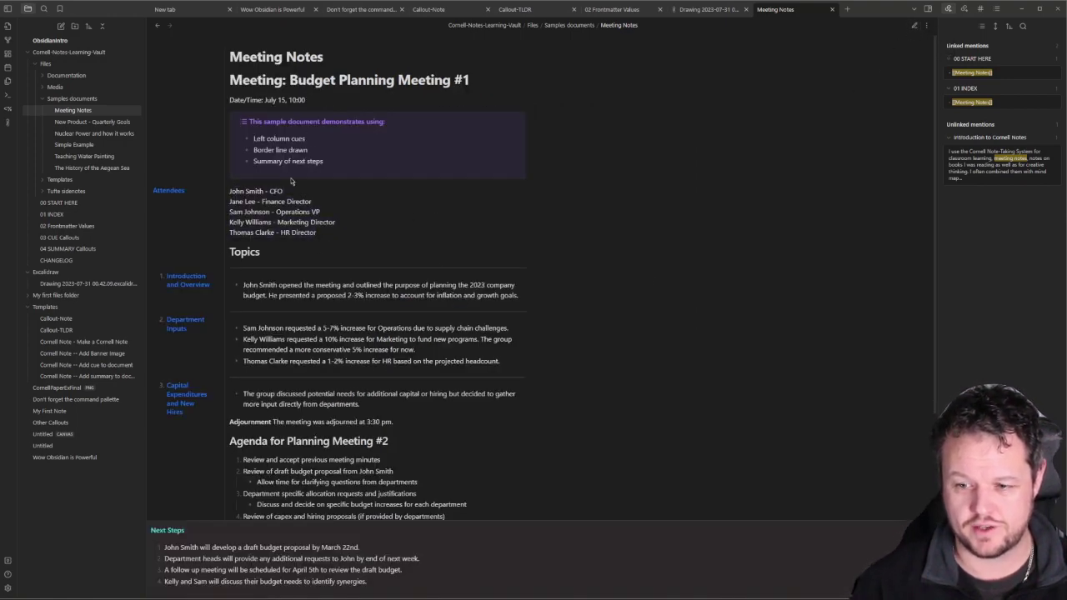
scroll(194, 227, down, 2)
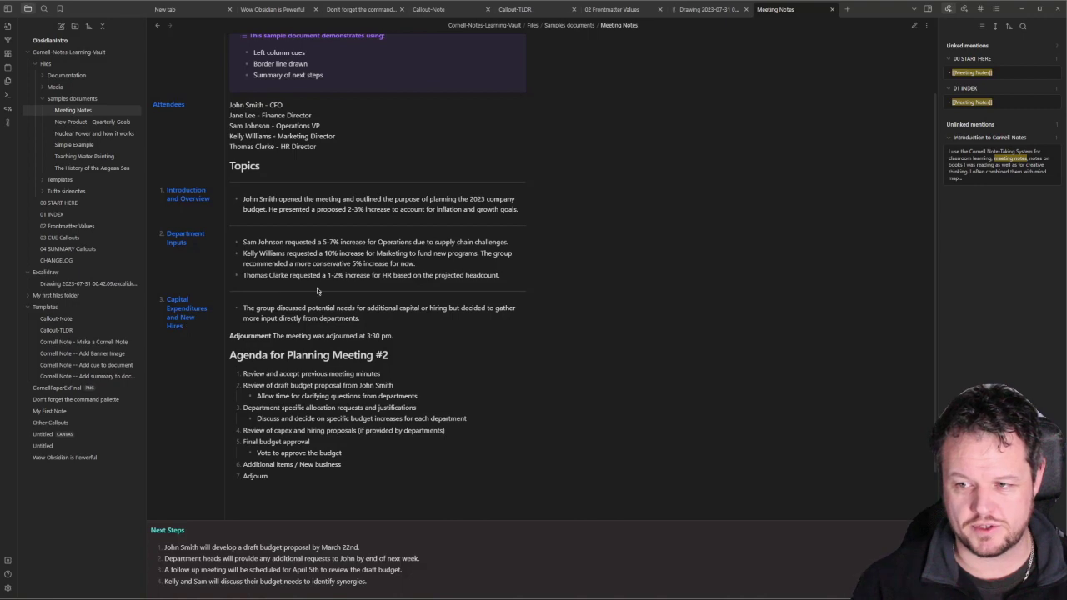
scroll(316, 420, down, 2)
drag(396, 586, 163, 547)
click(302, 578)
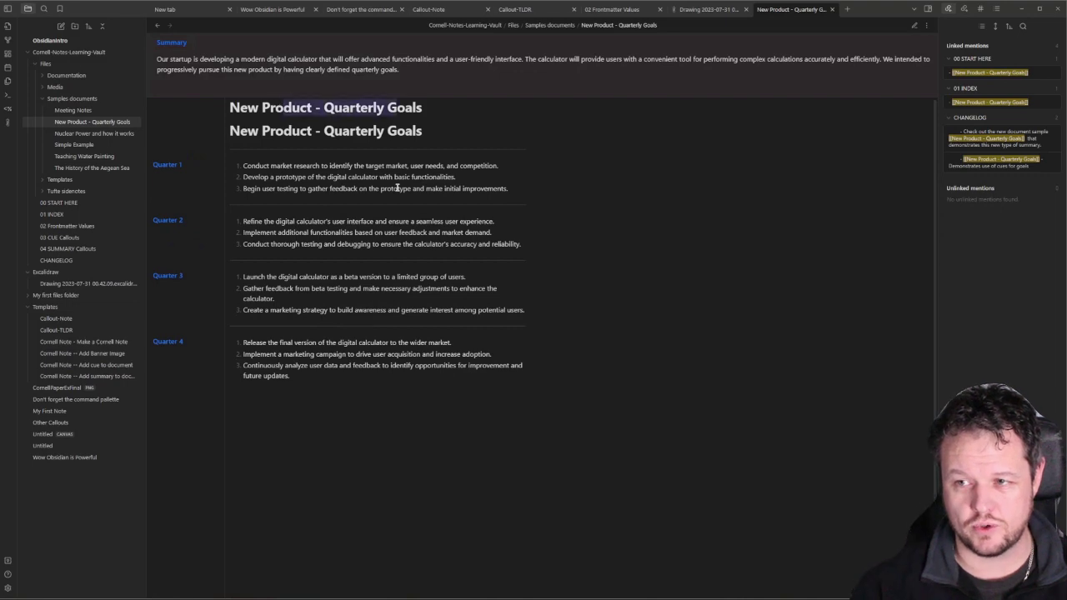
- Examine the top summary of the New Product - Quarterly Goals sample and its callout source in editing view
triple_click(197, 56)
click(453, 165)
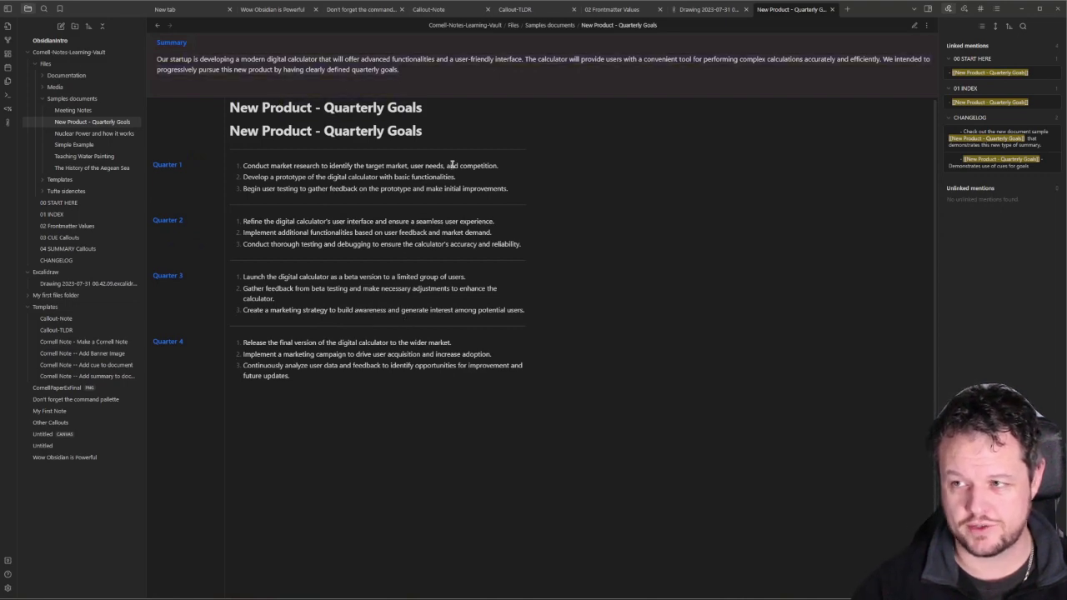
click(915, 25)
click(488, 119)
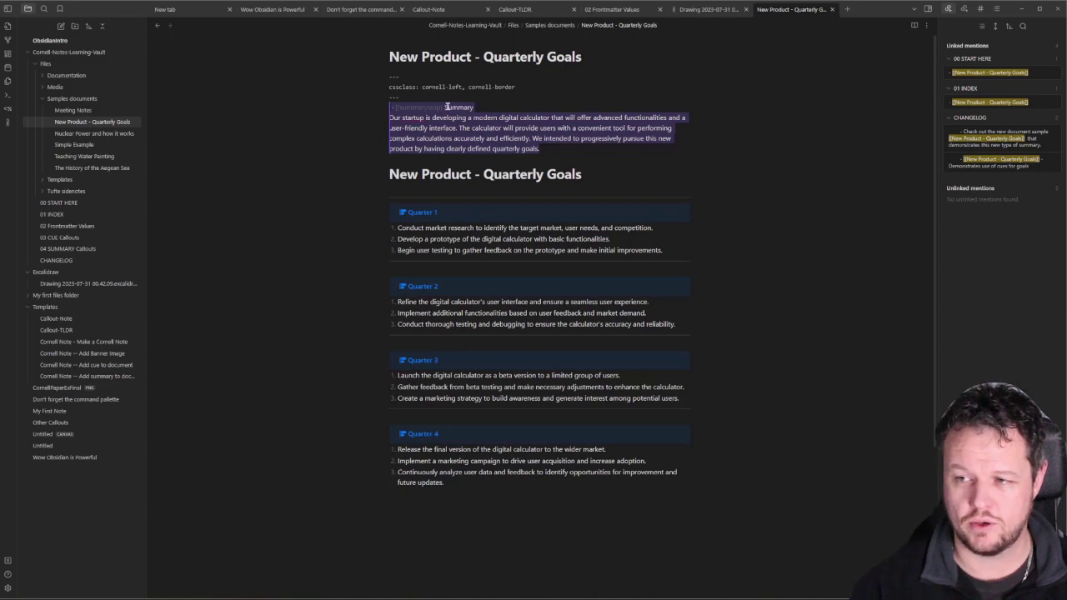
- Look through the Nuclear Power and how it works, Simple Example and Teaching Water Painting sample documents
key(ctrl+alt+Left)
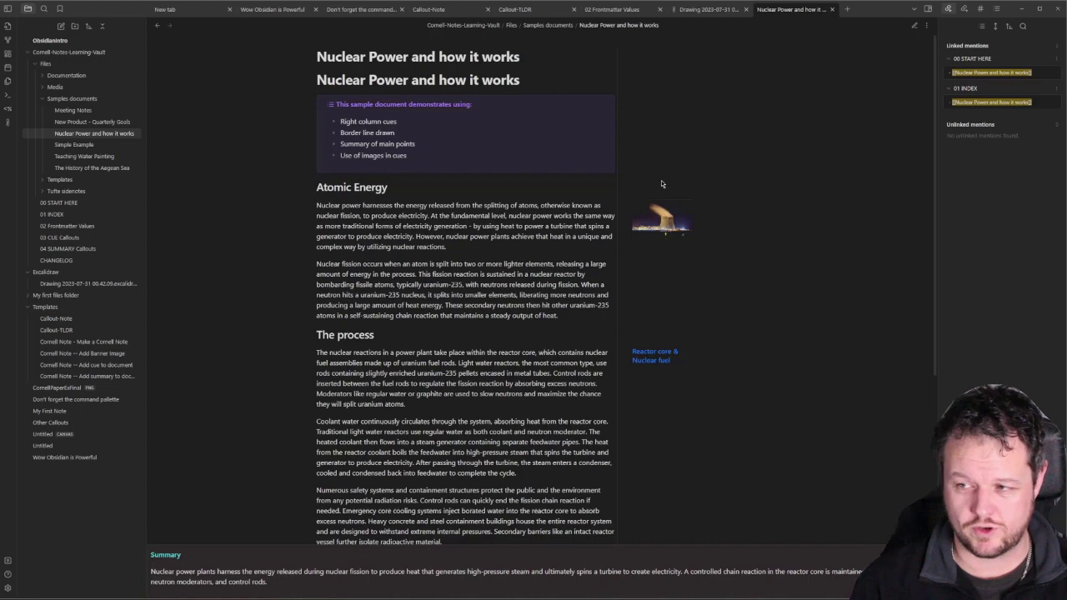
scroll(672, 329, down, 5)
key(ctrl+alt+Left)
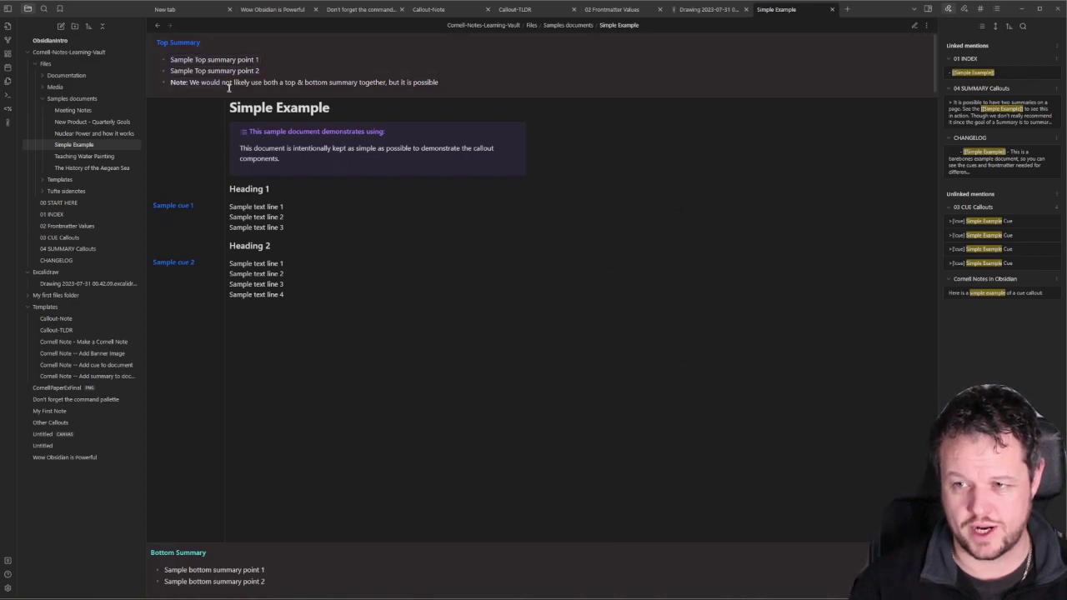
click(83, 156)
scroll(464, 288, down, 10)
scroll(465, 287, up, 10)
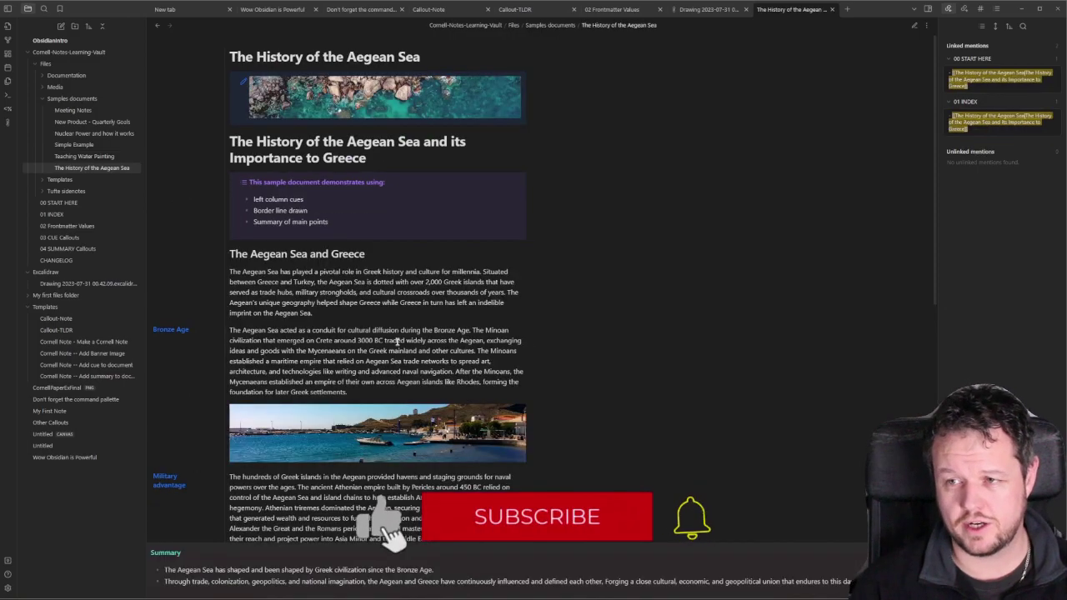
- Look through The History of the Aegean Sea sample from start to end and collapse the Samples documents folder
scroll(397, 342, down, 8)
scroll(397, 341, down, 5)
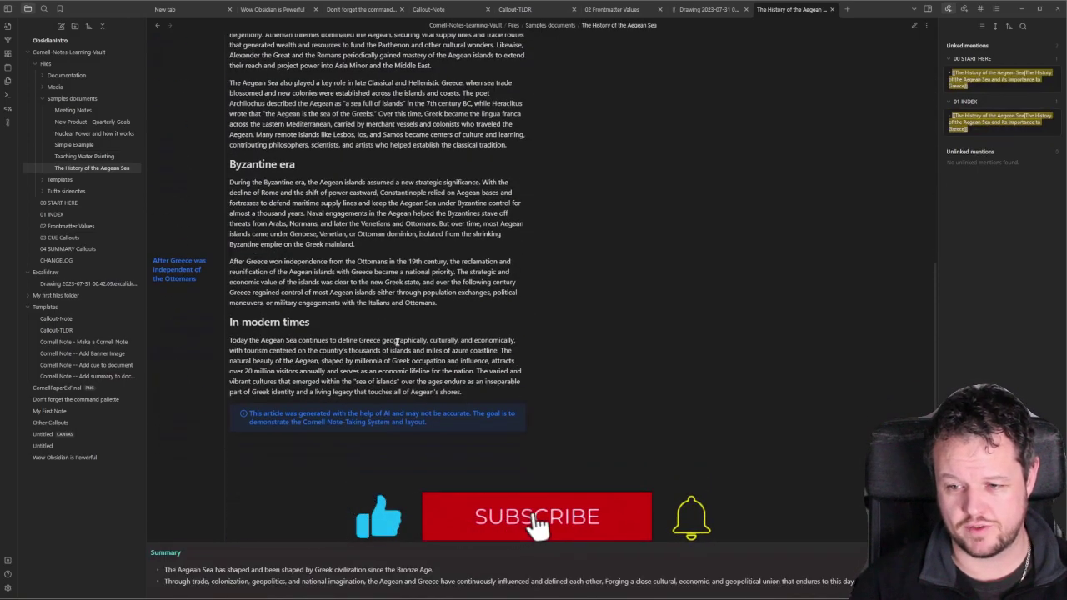
scroll(267, 290, up, 10)
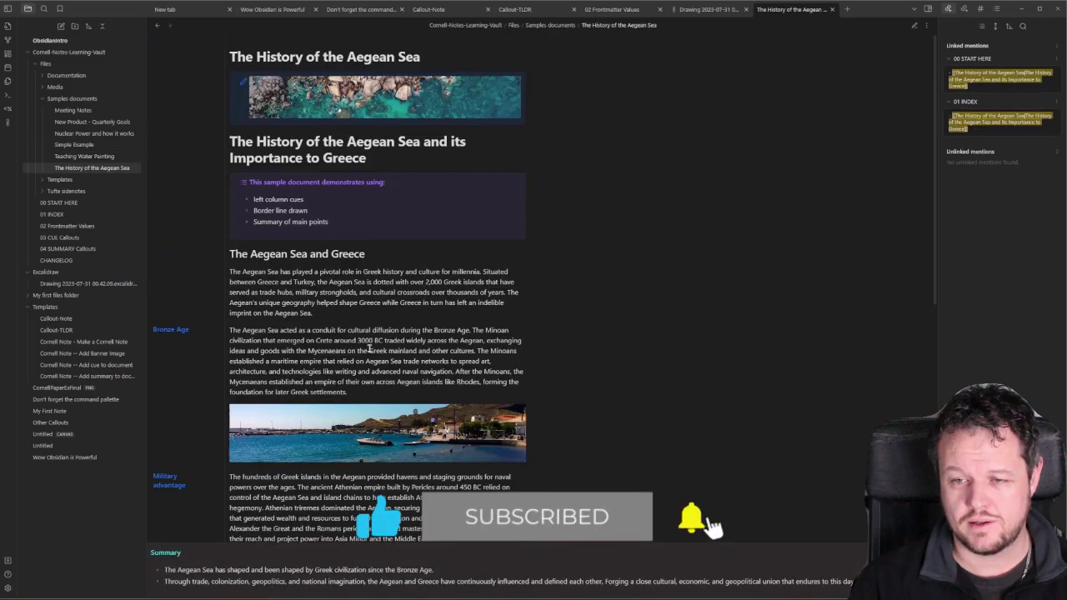
click(71, 98)
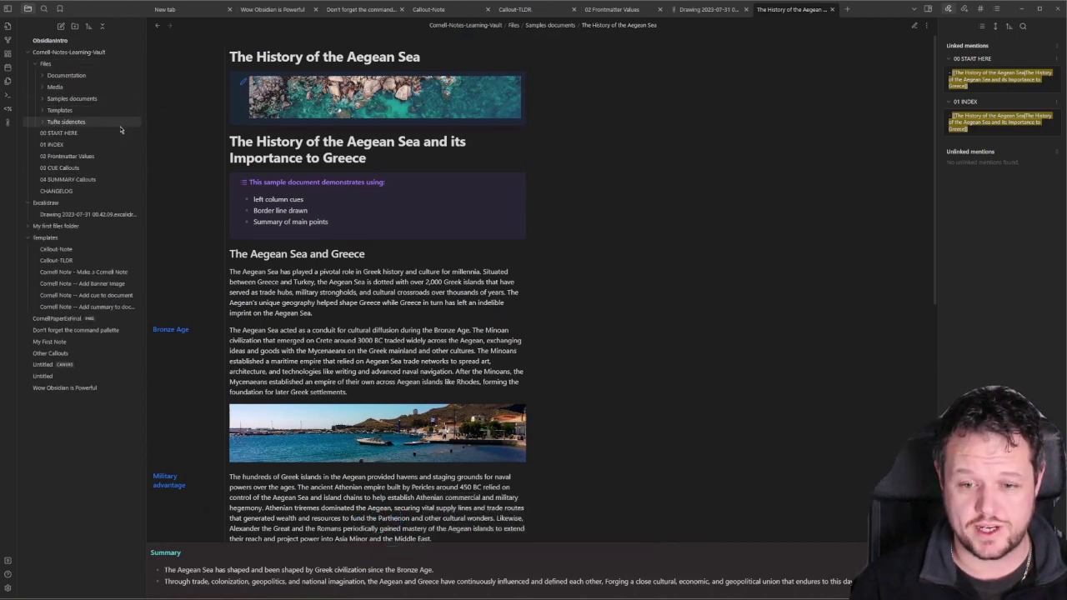